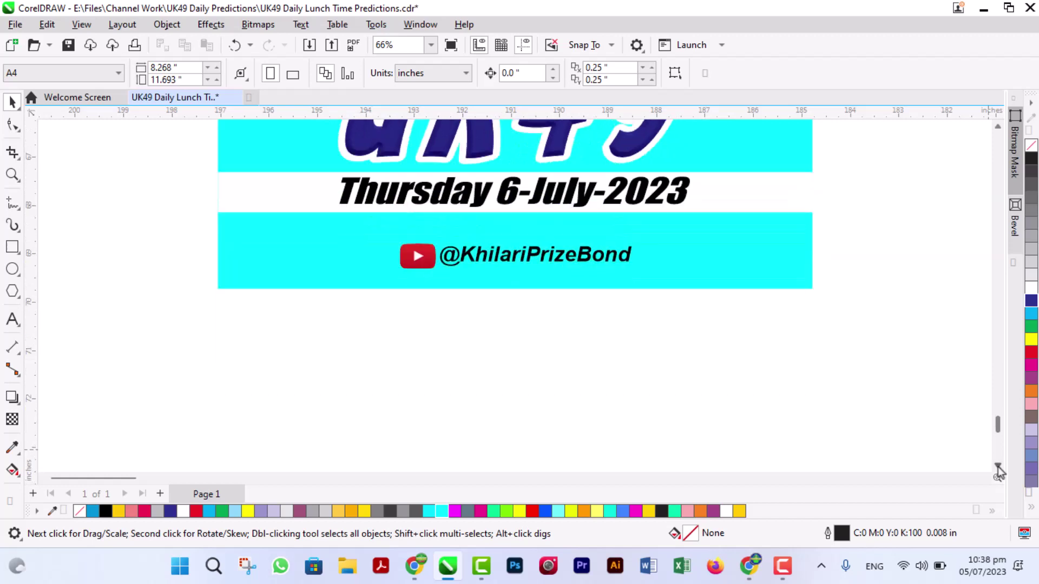
Add the artistic text "Single Hot for Thursday" in the empty area below the cyan poster
{"action": "left_click", "coordinate": [13, 319]}
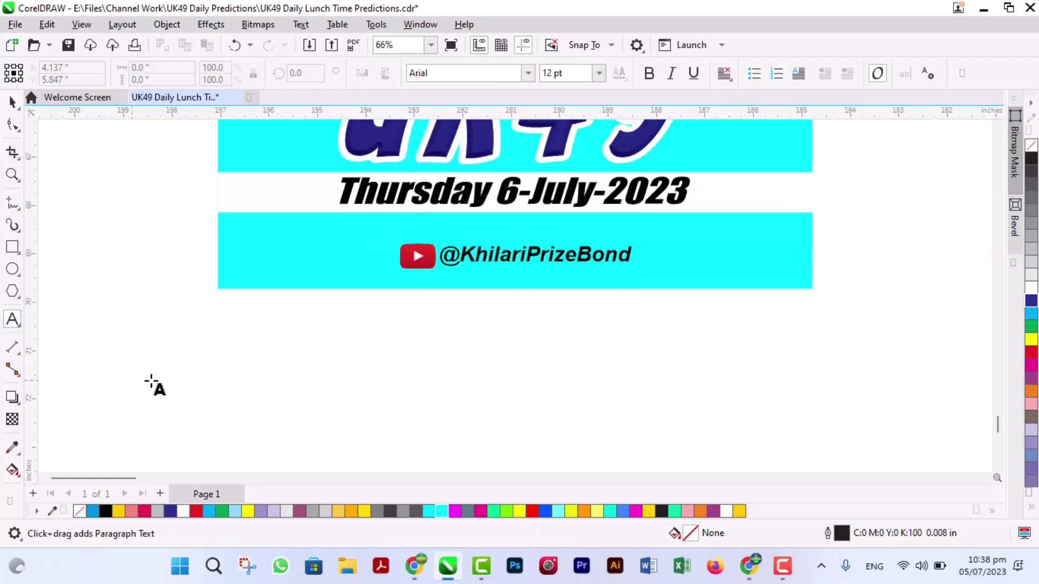
{"action": "left_click", "coordinate": [310, 389]}
{"action": "type", "text": "Sin"}
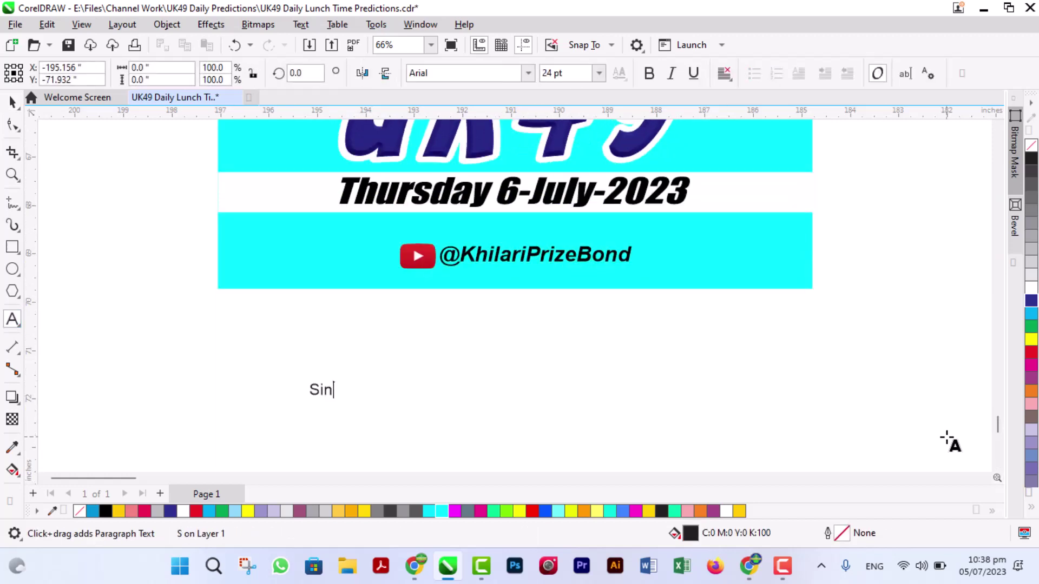
{"action": "type", "text": "gle Hot f"}
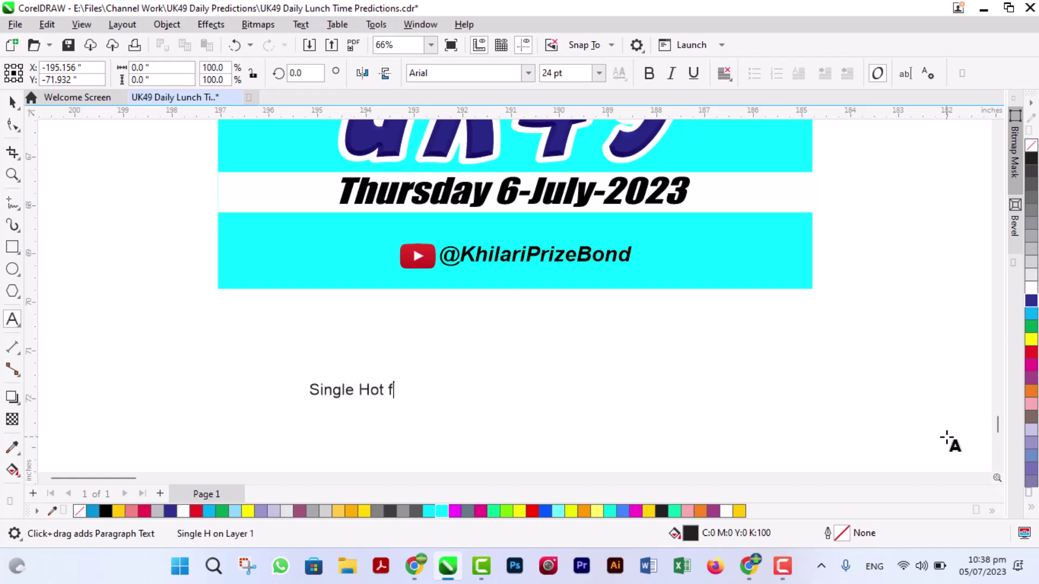
{"action": "type", "text": "or Thursday"}
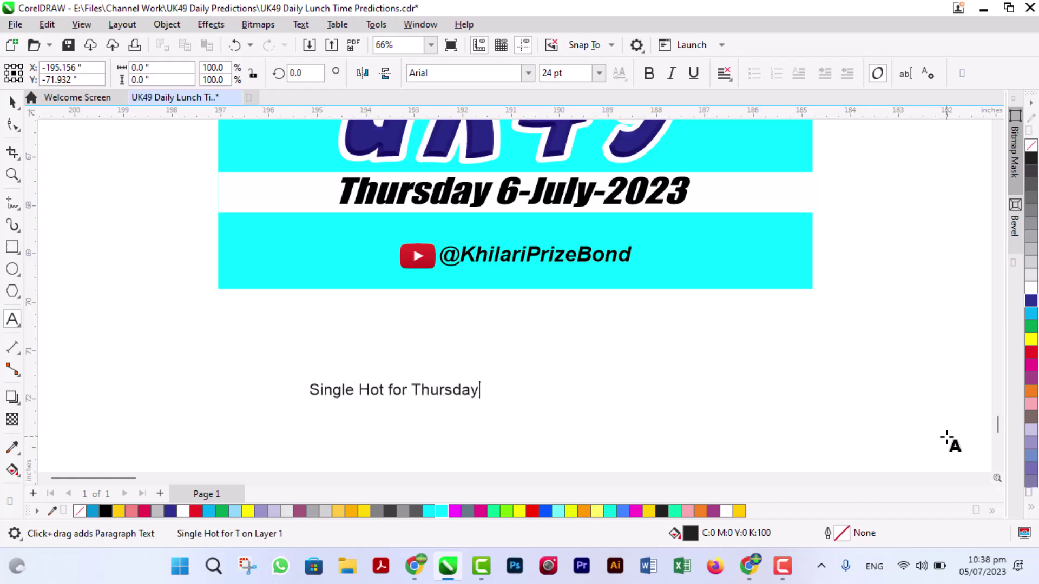
{"action": "key", "text": "ctrl+space"}
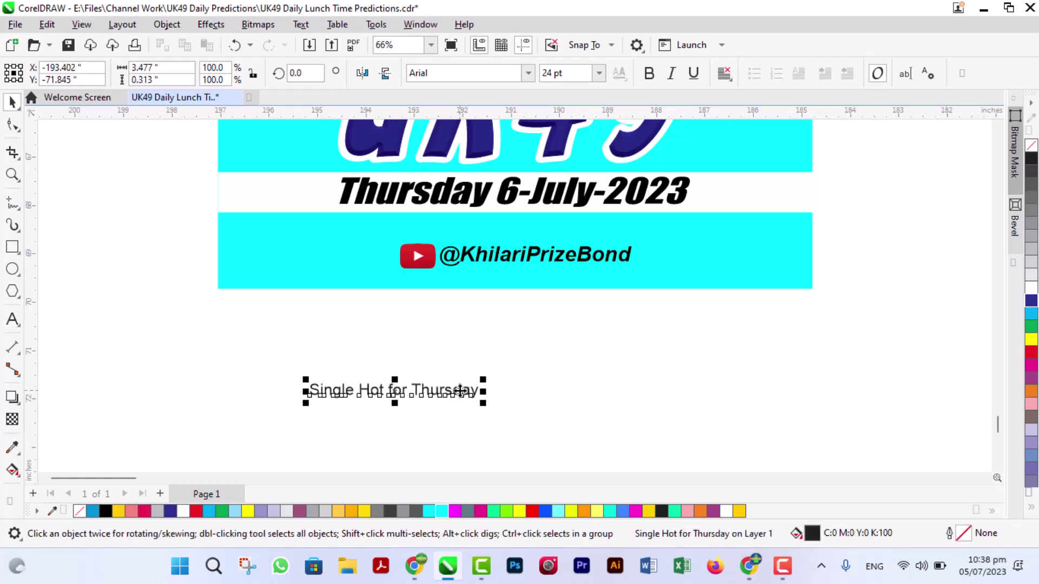
Move the "Single Hot for Thursday" text closer beneath the poster and enlarge it to about 33.7 pt
{"action": "left_click_drag", "start_coordinate": [460, 390], "coordinate": [622, 338]}
{"action": "left_click", "coordinate": [583, 326]}
{"action": "left_click_drag", "start_coordinate": [555, 357], "coordinate": [554, 352]}
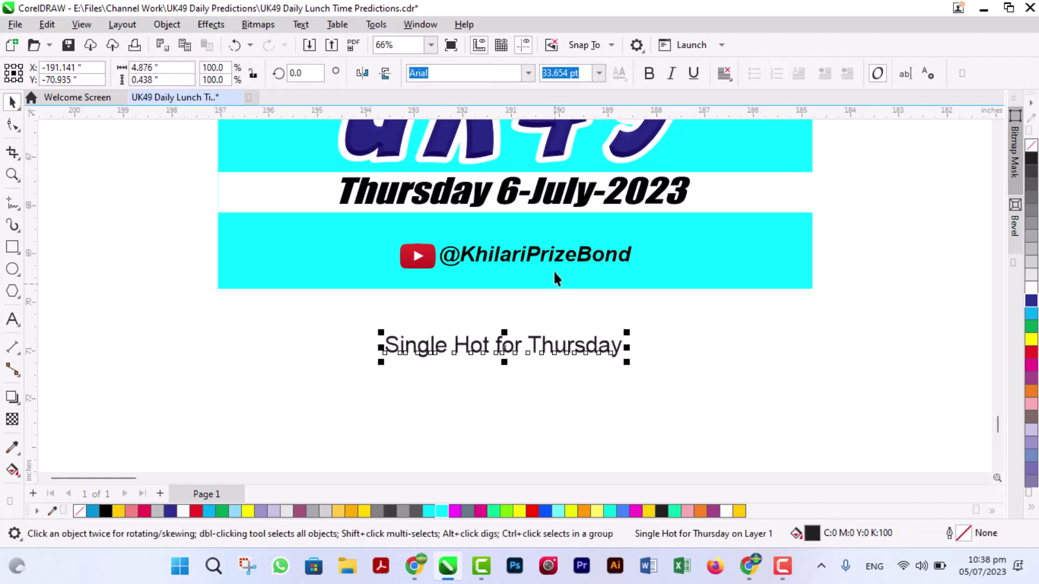
Set the "Single Hot for Thursday" text to Times New Roman italic
{"action": "left_click", "coordinate": [528, 73]}
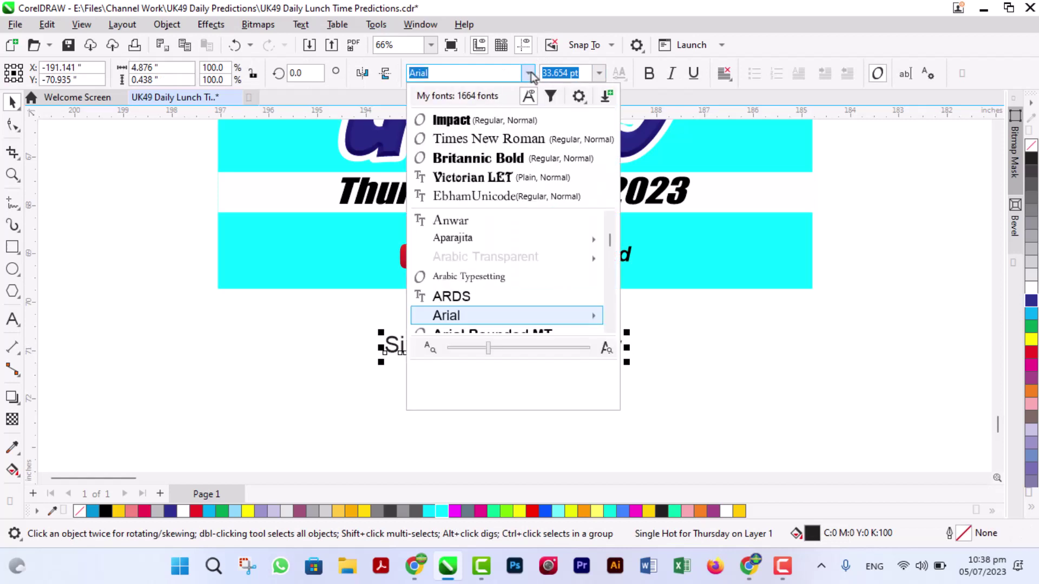
{"action": "left_click", "coordinate": [528, 138]}
{"action": "left_click", "coordinate": [669, 73]}
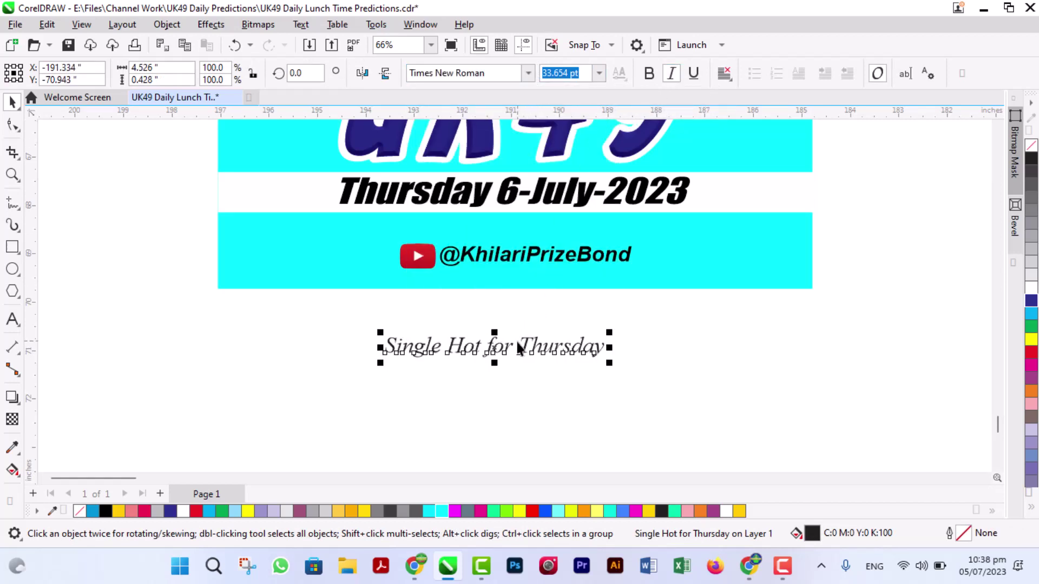
Enlarge the "Single Hot for Thursday" text to about 46.6 pt and nudge it slightly downward
{"action": "left_click_drag", "start_coordinate": [609, 332], "coordinate": [652, 316]}
{"action": "left_click", "coordinate": [616, 317]}
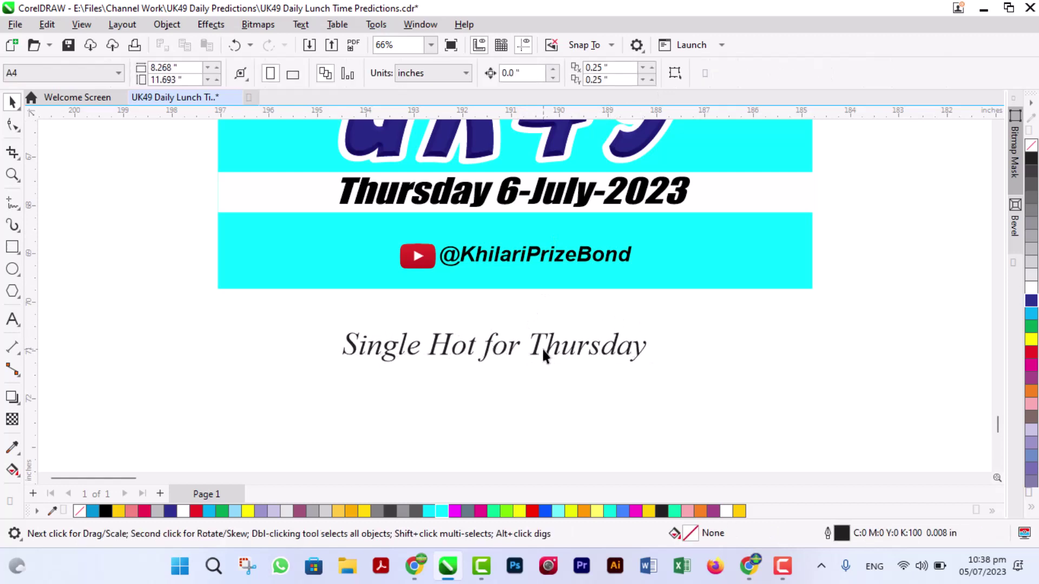
{"action": "left_click", "coordinate": [538, 352]}
{"action": "left_click_drag", "start_coordinate": [537, 350], "coordinate": [537, 354]}
{"action": "left_click", "coordinate": [394, 321]}
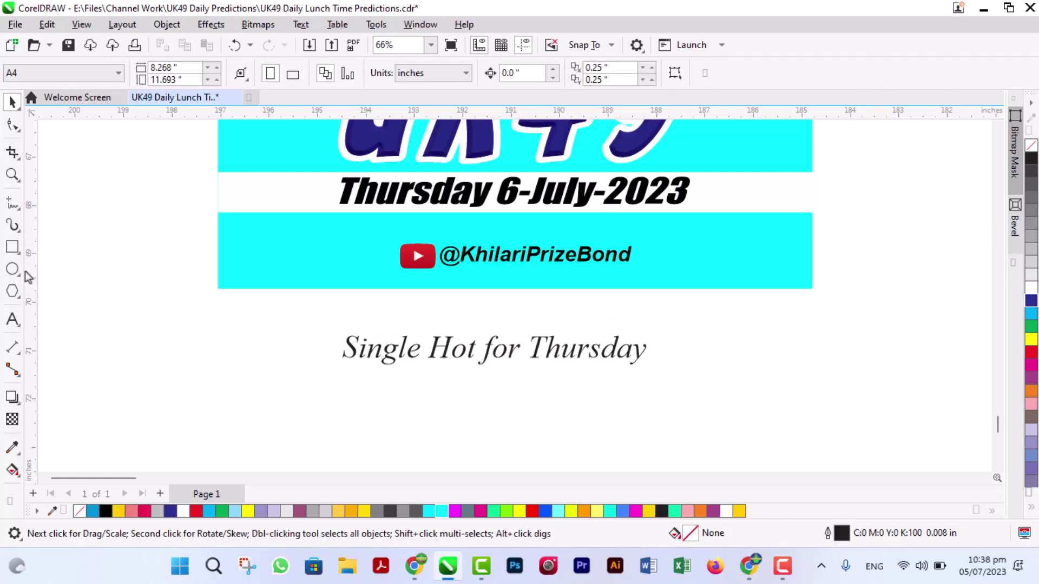
Draw a rectangle about 6.92 by 1.21 inches around the "Single Hot for Thursday" text
{"action": "left_click", "coordinate": [12, 247]}
{"action": "left_click_drag", "start_coordinate": [326, 319], "coordinate": [662, 379]}
{"action": "key", "text": "space"}
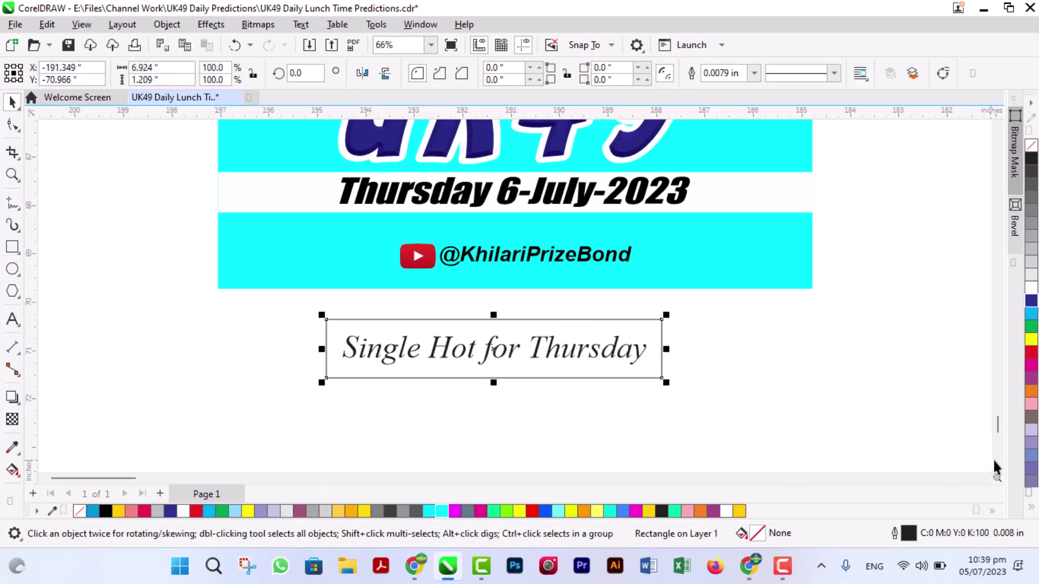
Fill the new rectangle with the poster's cyan (#02FAFE) and remove its outline
{"action": "left_click", "coordinate": [1029, 316]}
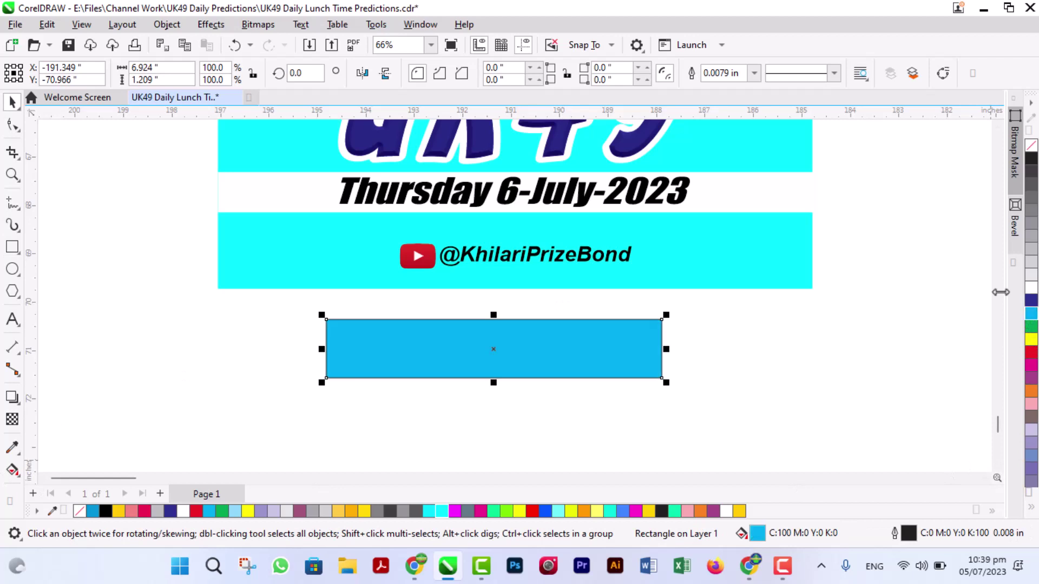
{"action": "left_click", "coordinate": [610, 511]}
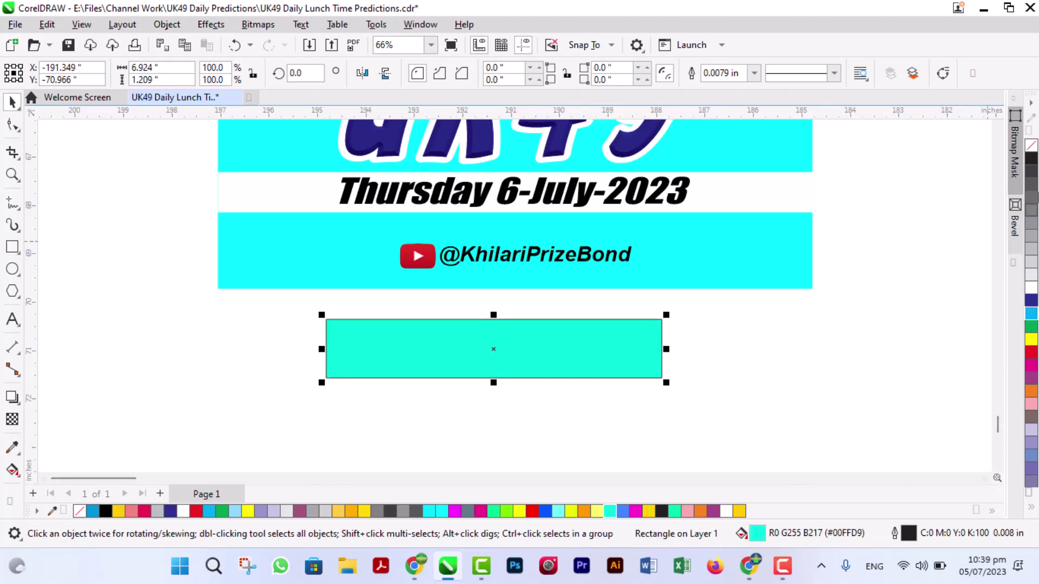
{"action": "right_click", "coordinate": [1031, 149]}
{"action": "left_click", "coordinate": [776, 230]}
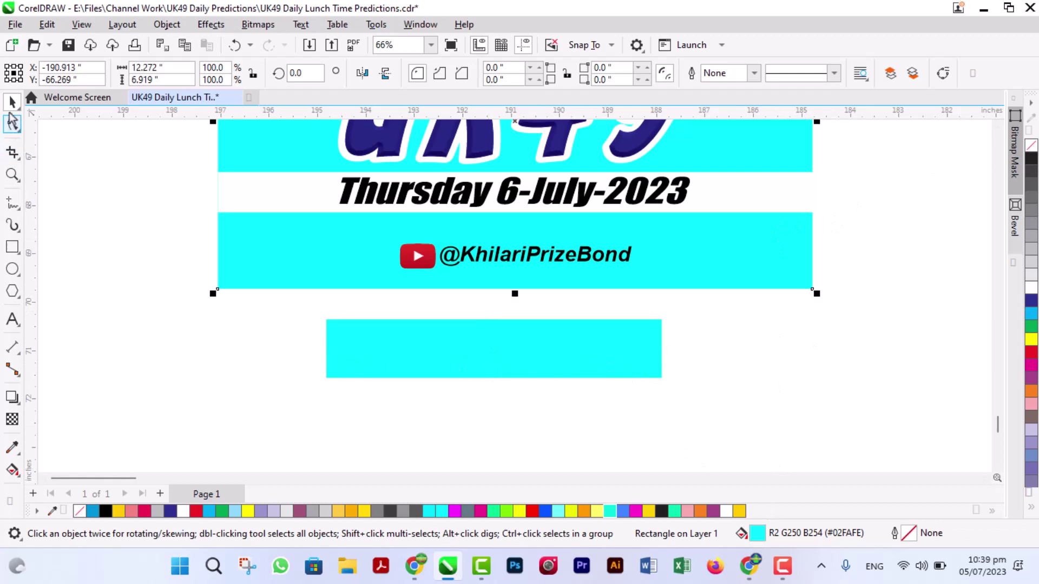
Apply a mesh fill with a white centre node to the cyan rectangle and send it behind the text
{"action": "left_click", "coordinate": [391, 349]}
{"action": "left_click", "coordinate": [15, 479]}
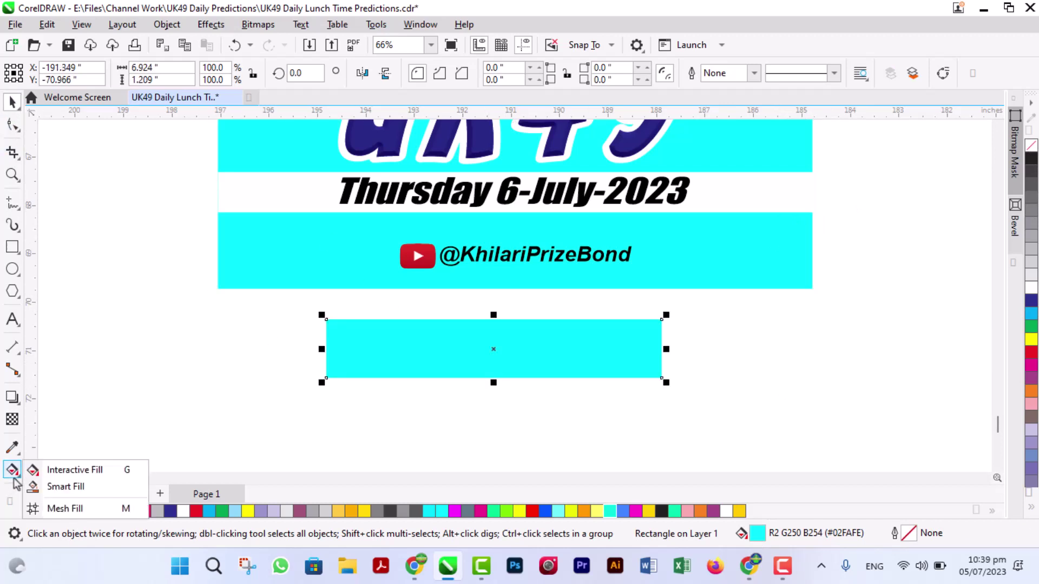
{"action": "left_click", "coordinate": [81, 506]}
{"action": "left_click", "coordinate": [494, 349]}
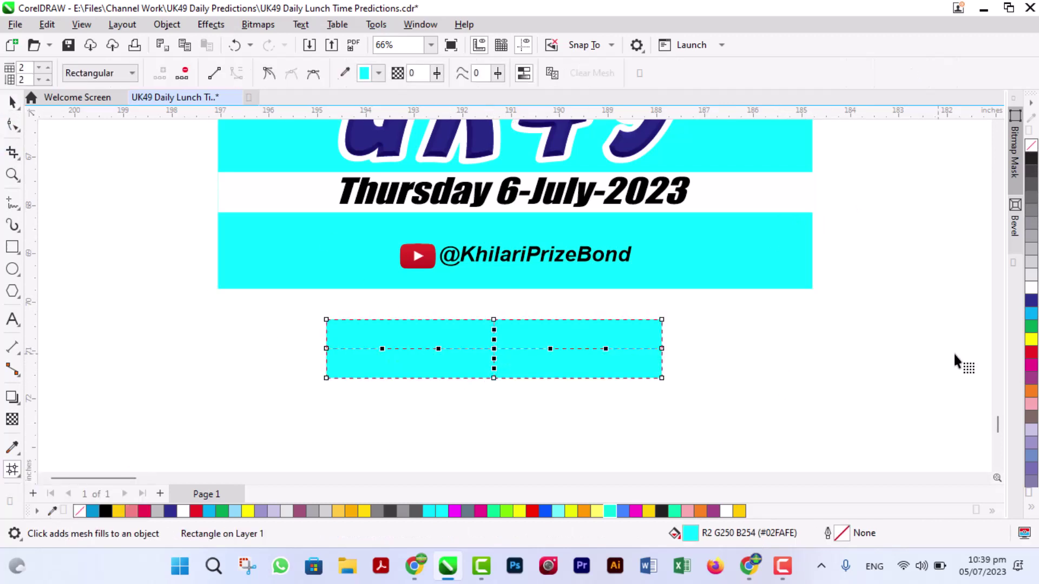
{"action": "left_click", "coordinate": [1031, 288]}
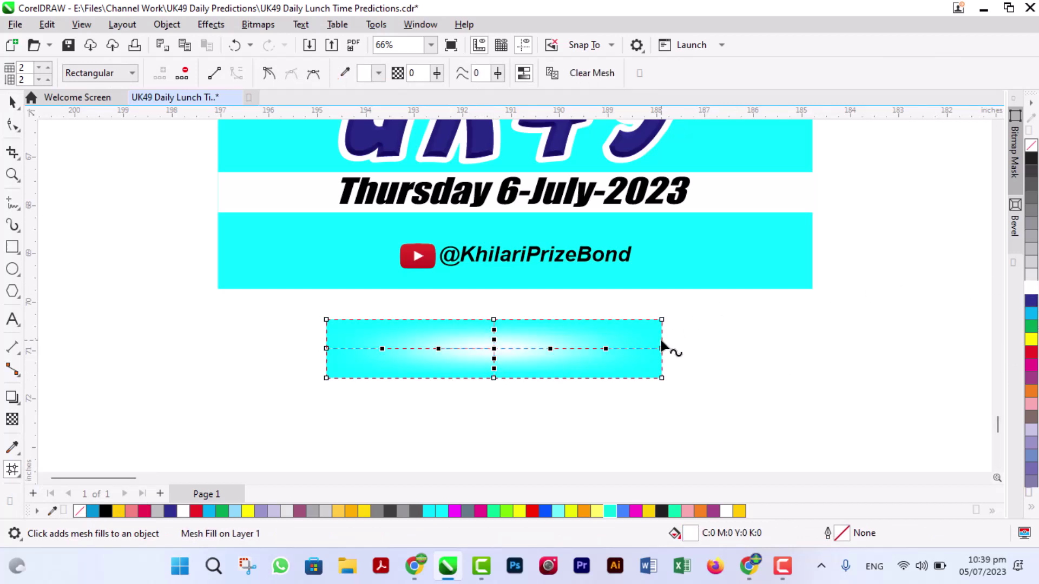
{"action": "key", "text": "space"}
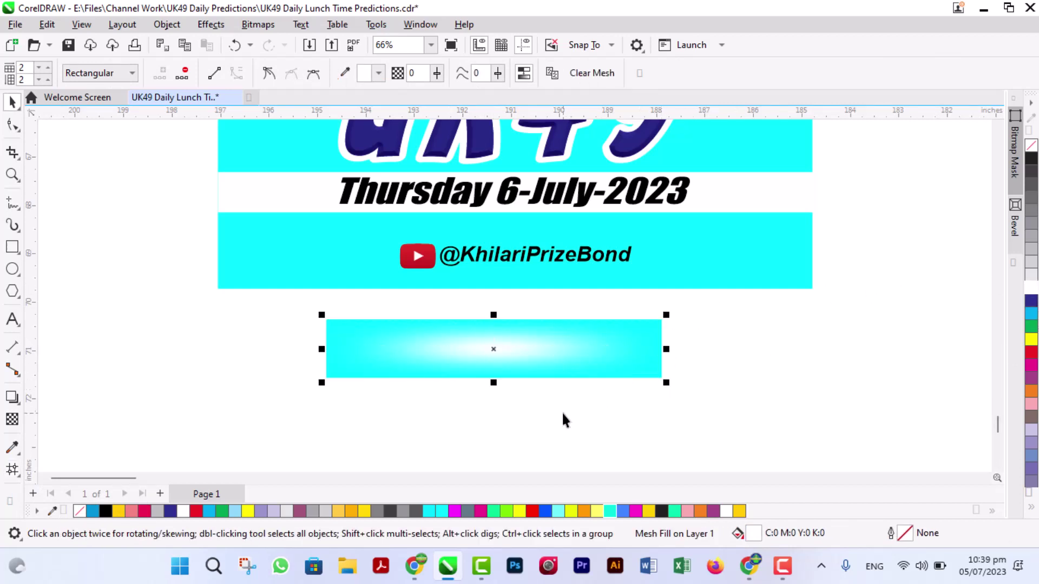
{"action": "key", "text": "shift+Page_Down"}
Colour the two upper corner nodes of the rectangle's mesh fill yellow
{"action": "scroll", "coordinate": [547, 351], "scroll_direction": "up", "scroll_amount": 3}
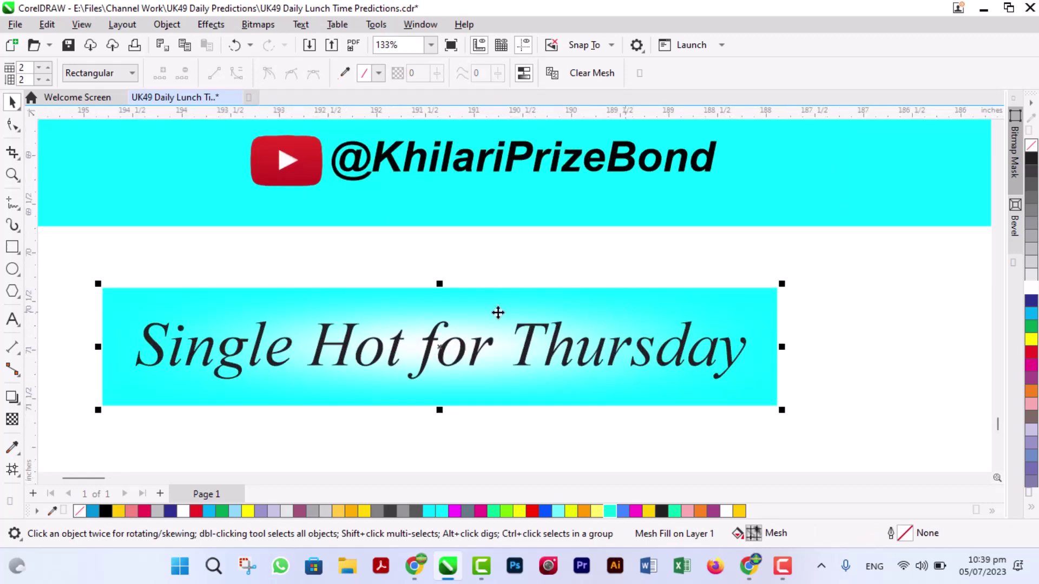
{"action": "key", "text": "space"}
{"action": "left_click", "coordinate": [203, 308]}
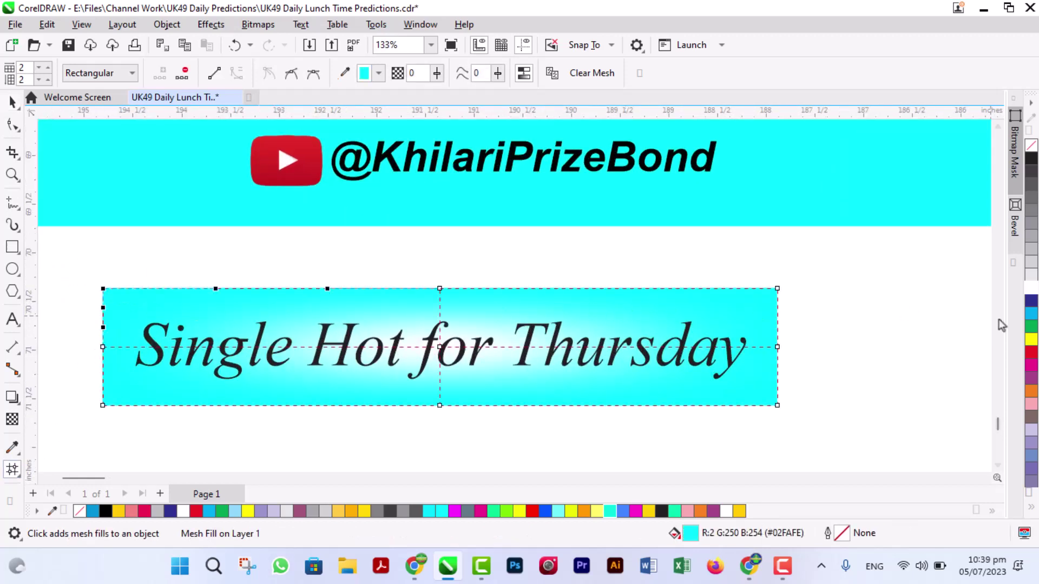
{"action": "left_click", "coordinate": [1031, 340]}
{"action": "left_click_drag", "start_coordinate": [713, 269], "coordinate": [809, 325]}
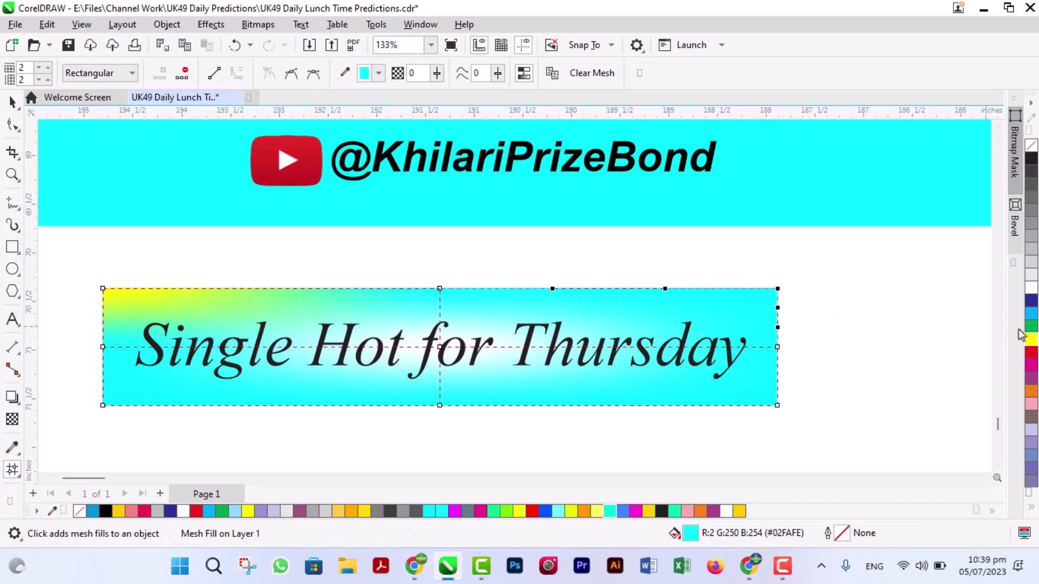
{"action": "left_click", "coordinate": [1031, 339]}
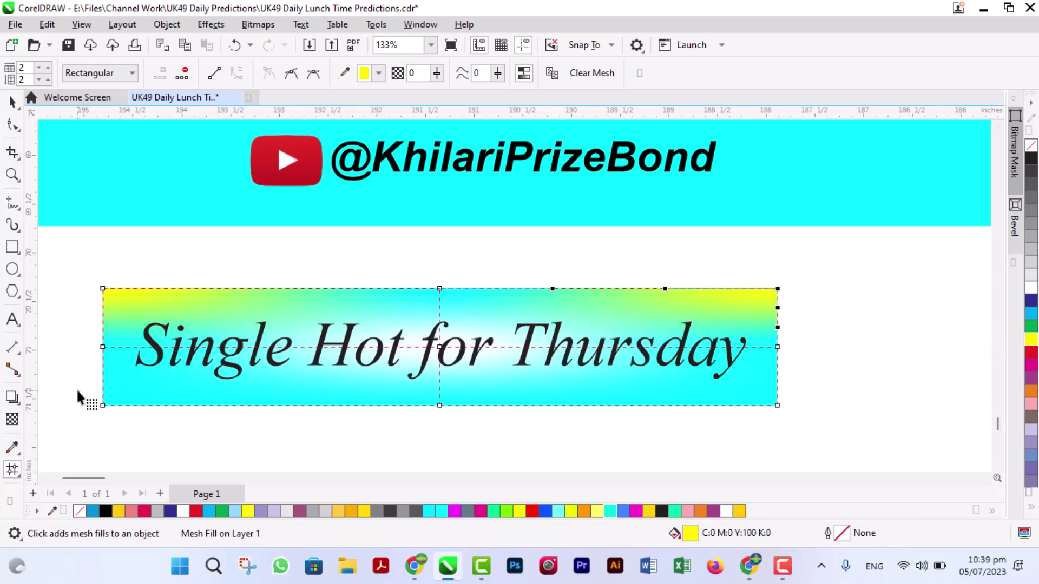
{"action": "key", "text": "space"}
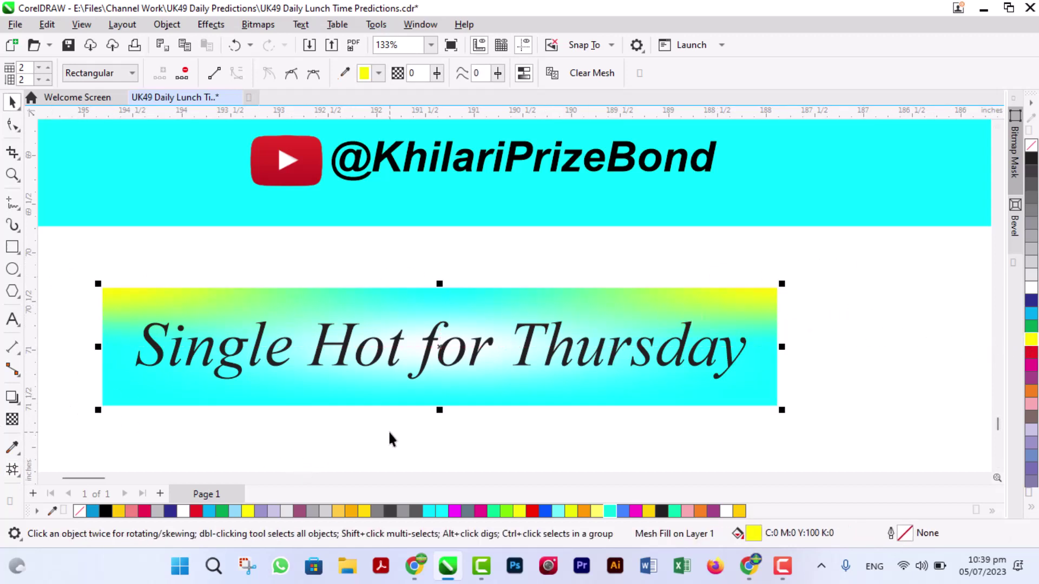
Colour the middle node on the lower edge of the rectangle's mesh fill yellow
{"action": "key", "text": "space"}
{"action": "left_click_drag", "start_coordinate": [404, 430], "coordinate": [479, 382]}
{"action": "left_click", "coordinate": [1031, 342]}
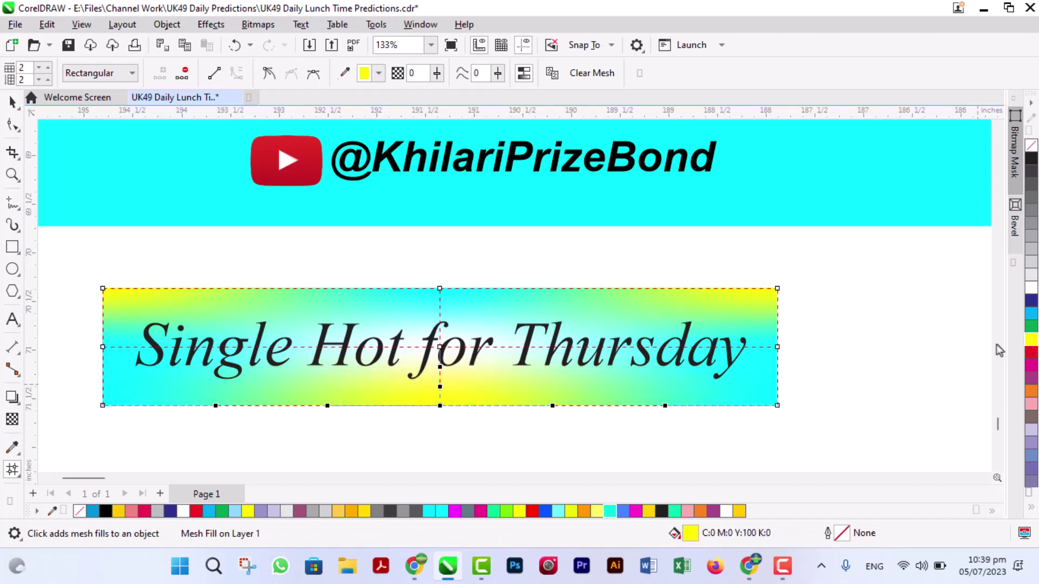
{"action": "key", "text": "space"}
{"action": "left_click", "coordinate": [949, 347]}
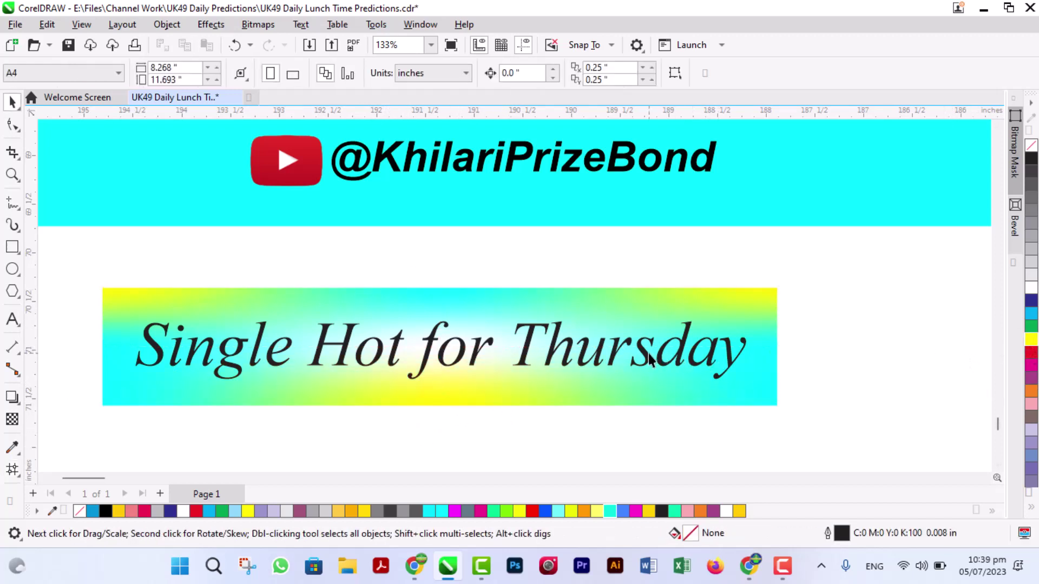
Make the "Single Hot for Thursday" text bold and centre it horizontally and vertically on the gradient rectangle
{"action": "left_click", "coordinate": [648, 355]}
{"action": "left_click", "coordinate": [647, 76]}
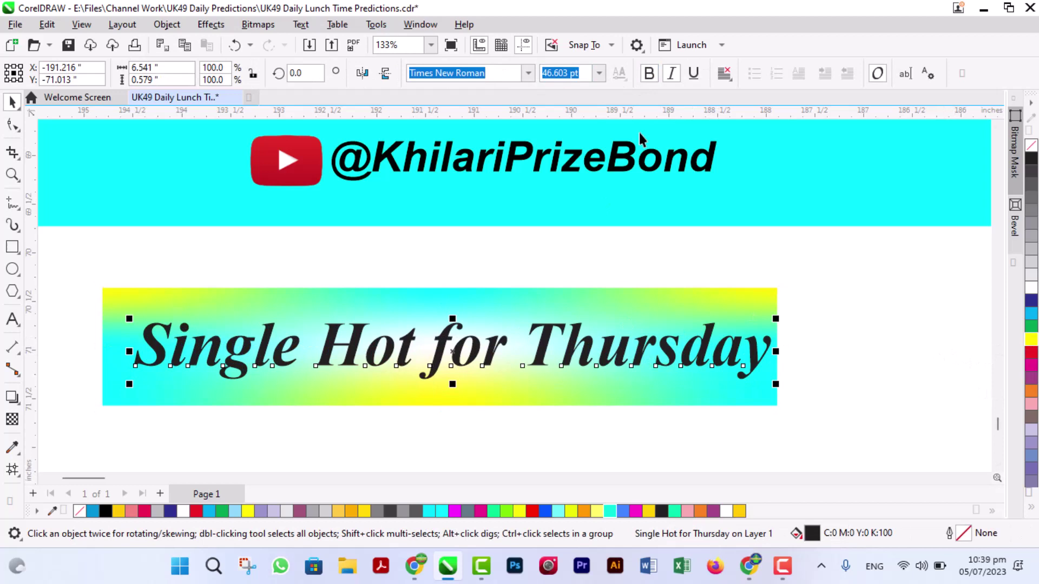
{"action": "left_click", "coordinate": [643, 311], "text": "shift"}
{"action": "key", "text": "c"}
{"action": "key", "text": "e"}
{"action": "left_click", "coordinate": [830, 332]}
Fill the "Single Hot for Thursday" text with rich black (C100 M100 Y100 K100)
{"action": "left_click", "coordinate": [696, 368]}
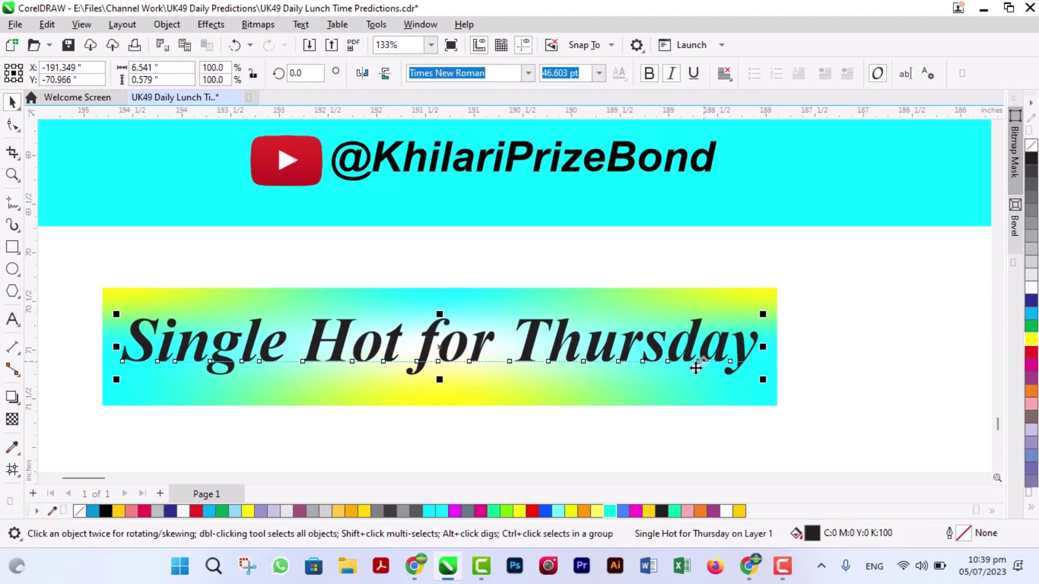
{"action": "left_click", "coordinate": [106, 511]}
Duplicate the gradient rectangle together with its text directly below the original
{"action": "scroll", "coordinate": [639, 380], "scroll_direction": "down", "scroll_amount": 2}
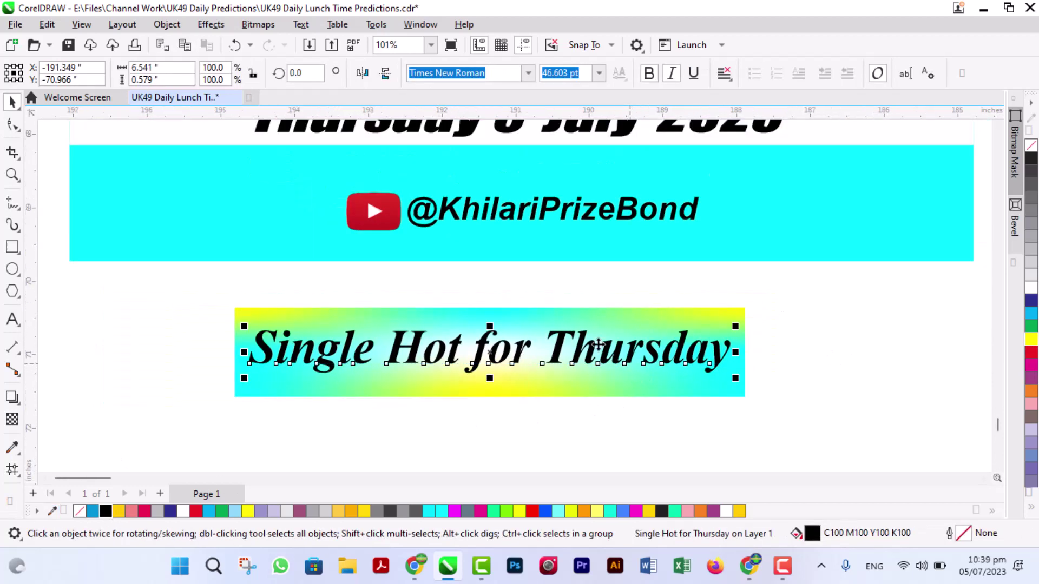
{"action": "left_click_drag", "start_coordinate": [191, 282], "coordinate": [781, 421]}
{"action": "left_click_drag", "start_coordinate": [693, 323], "coordinate": [693, 433]}
{"action": "right_click", "coordinate": [693, 433]}
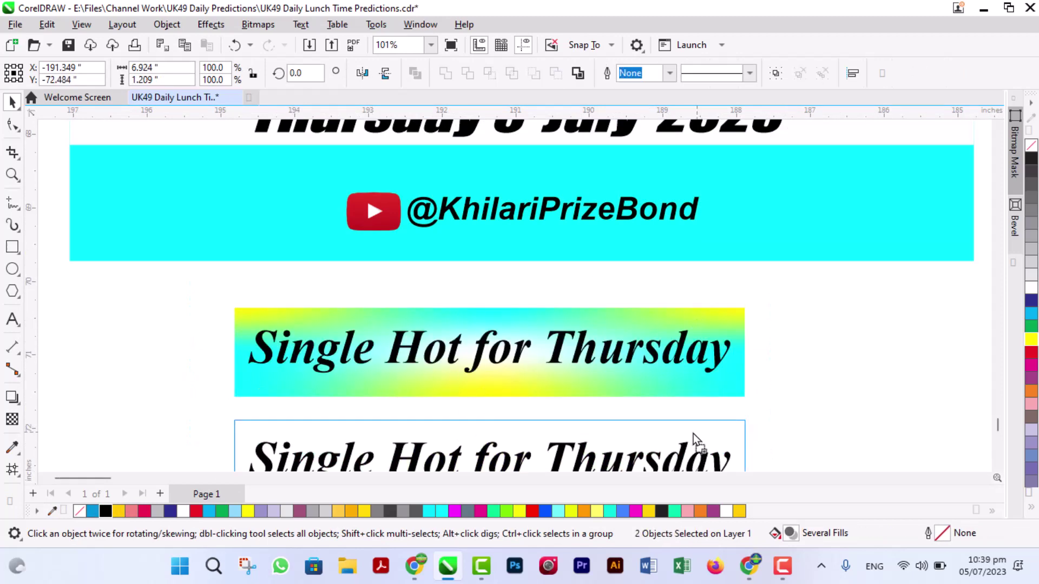
{"action": "left_click", "coordinate": [928, 440]}
Replace the text on the duplicated banner with "7-18-20-38-40"
{"action": "scroll", "coordinate": [998, 470], "scroll_direction": "down", "scroll_amount": 4}
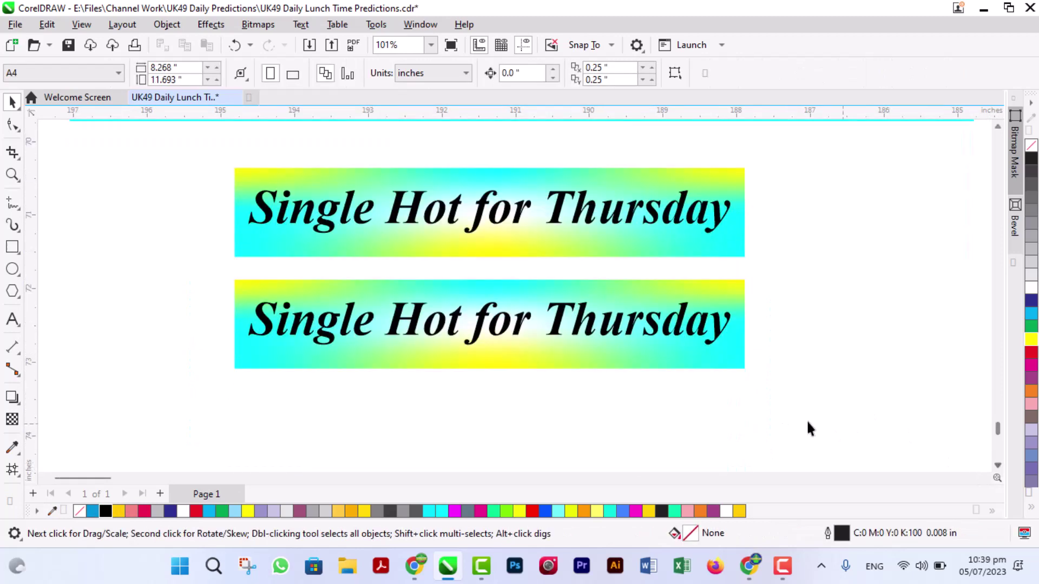
{"action": "scroll", "coordinate": [501, 348], "scroll_direction": "up", "scroll_amount": 2}
{"action": "double_click", "coordinate": [493, 327]}
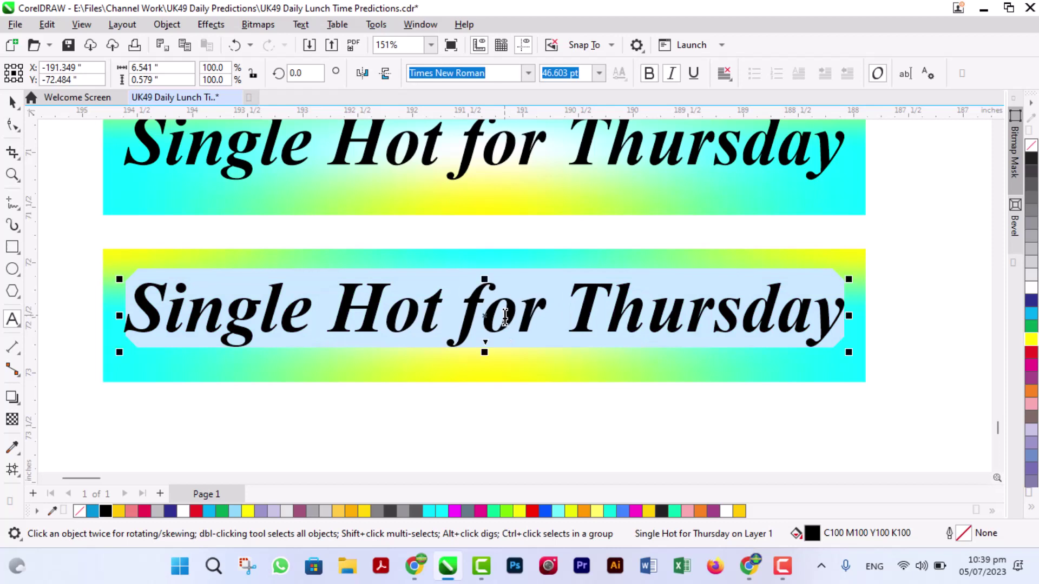
{"action": "type", "text": "7-1"}
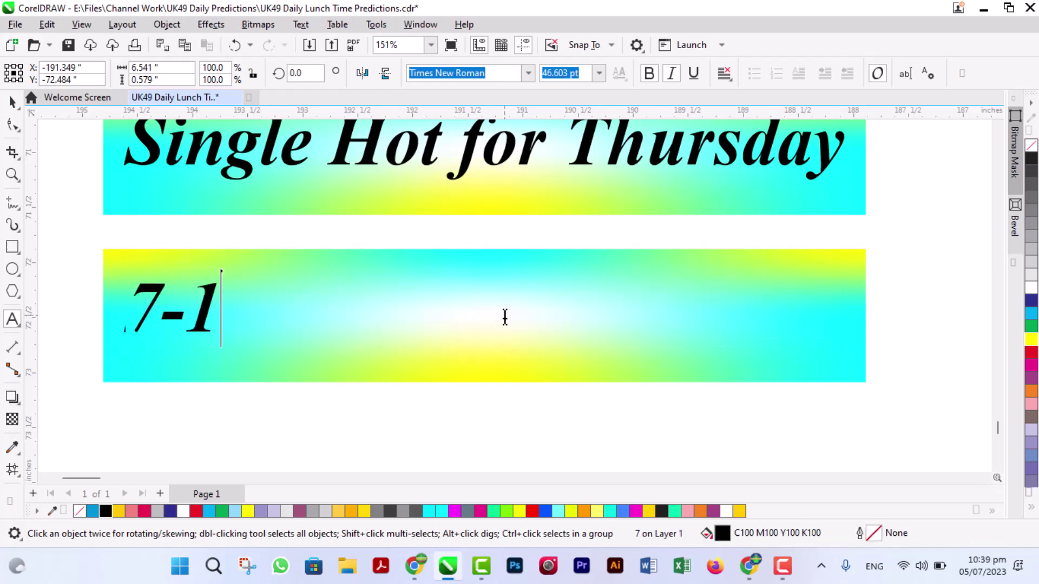
{"action": "type", "text": "8-20-38-"}
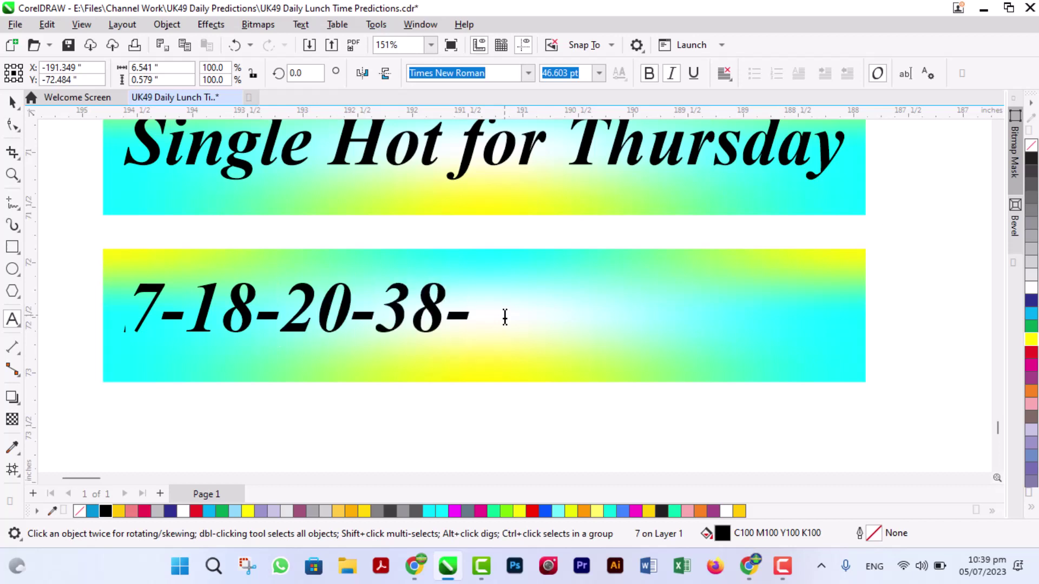
{"action": "type", "text": "40"}
{"action": "key", "text": "ctrl+space"}
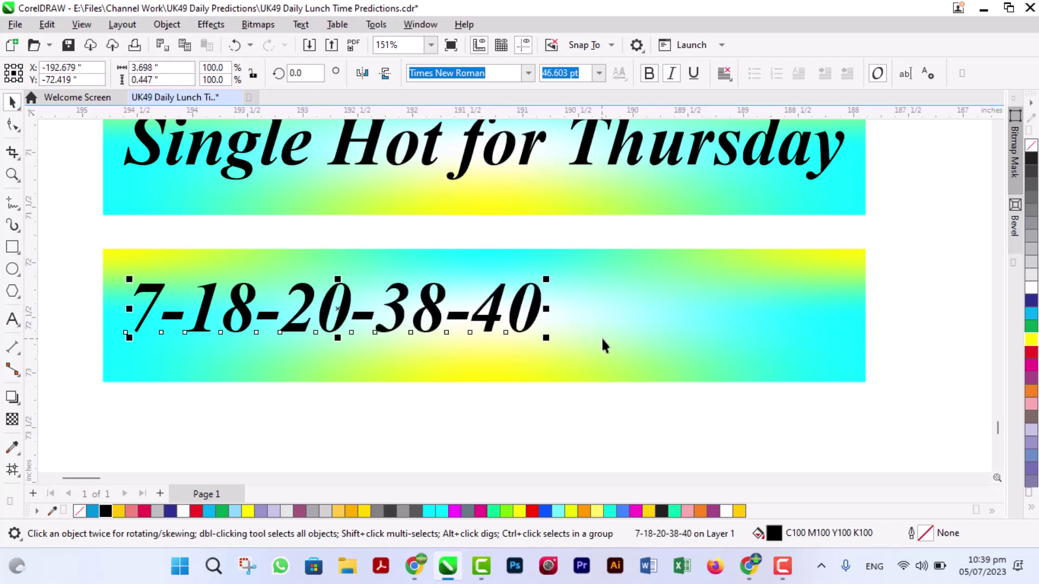
Centre the "7-18-20-38-40" text horizontally on its gradient rectangle
{"action": "left_click", "coordinate": [602, 336], "text": "shift"}
{"action": "key", "text": "c"}
{"action": "left_click", "coordinate": [611, 404]}
{"action": "left_click", "coordinate": [750, 342]}
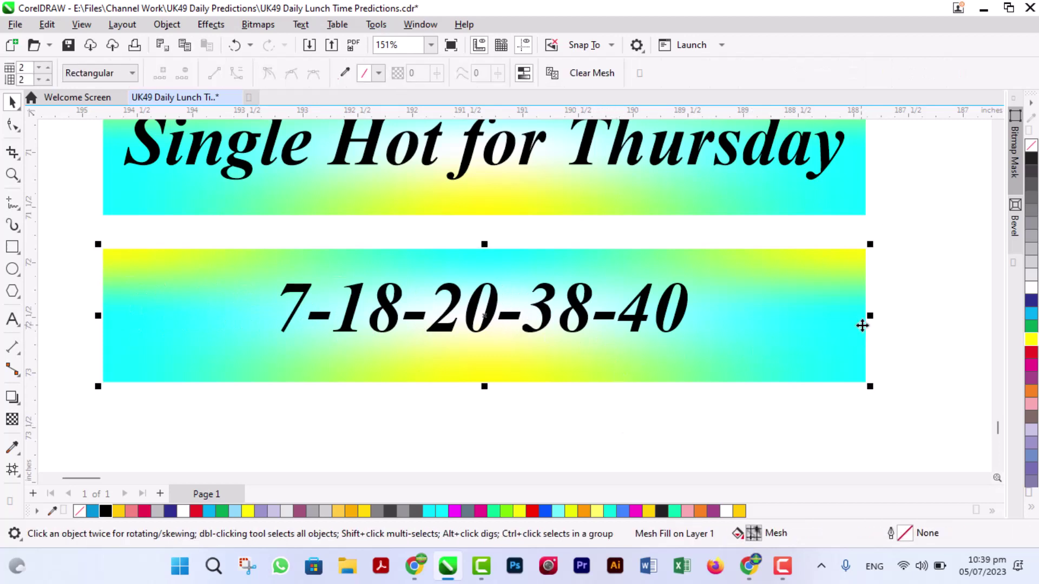
Shrink the gradient rectangle behind "7-18-20-38-40" to about 6.08 by 0.80 inches and centre it vertically on the text
{"action": "left_click_drag", "start_coordinate": [870, 316], "coordinate": [821, 318]}
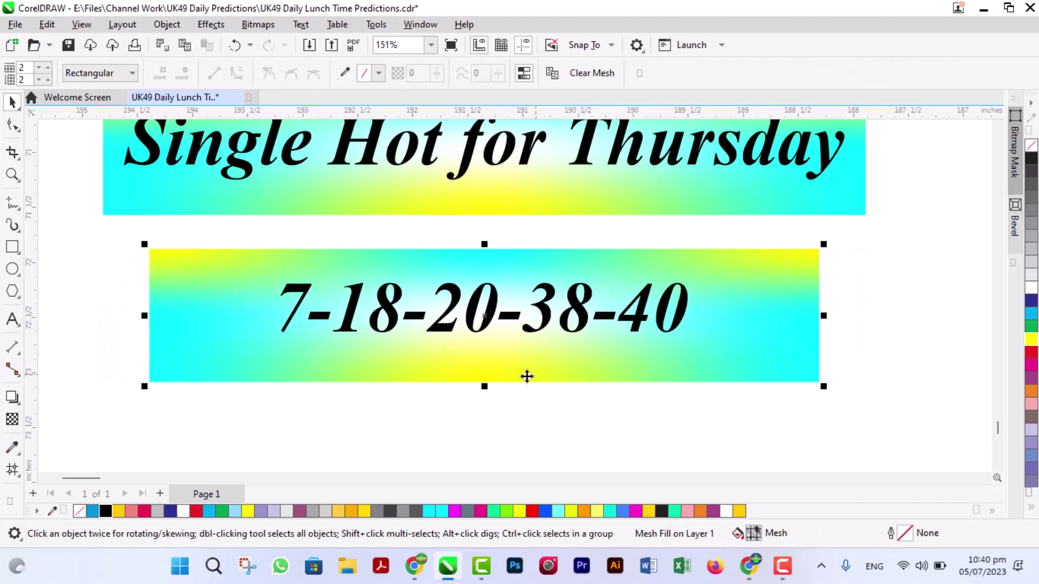
{"action": "left_click_drag", "start_coordinate": [485, 387], "coordinate": [485, 364]}
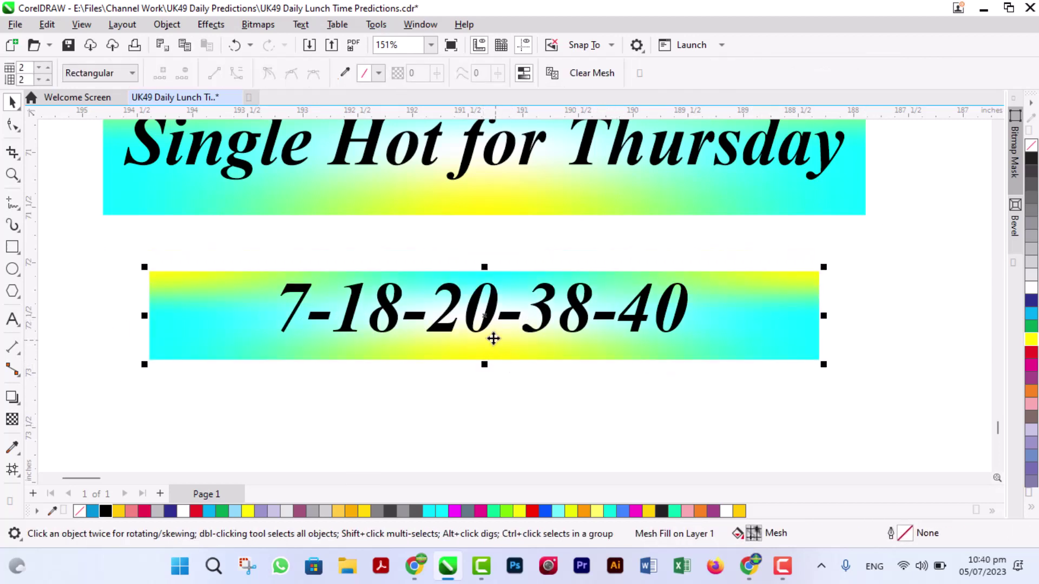
{"action": "key", "text": "space"}
{"action": "key", "text": "e"}
{"action": "left_click", "coordinate": [503, 382]}
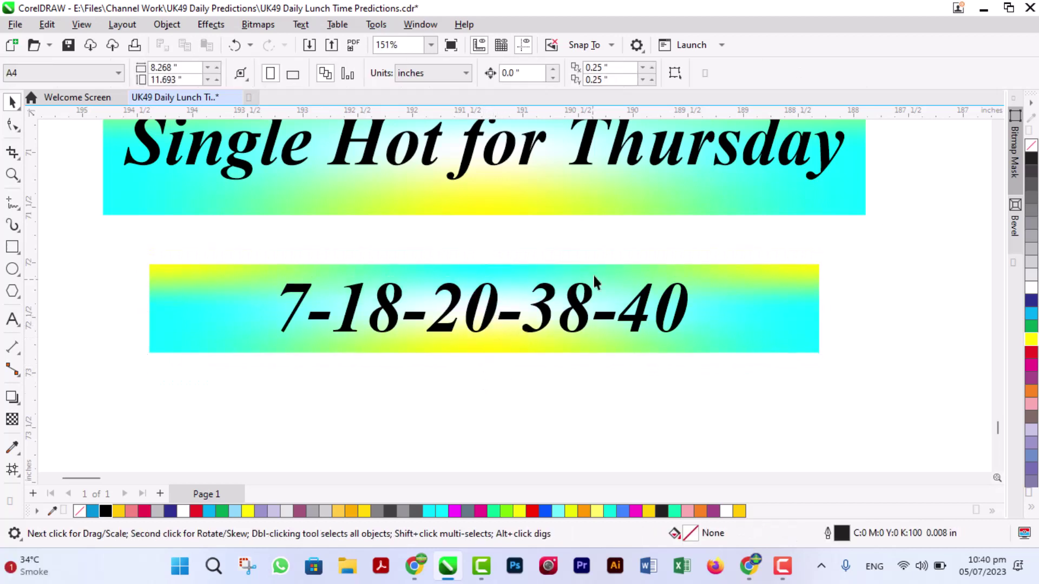
Duplicate the "7-18-20-38-40" text together with its gradient rectangle directly below the original
{"action": "left_click", "coordinate": [707, 282]}
{"action": "left_click", "coordinate": [683, 290], "text": "shift"}
{"action": "left_click", "coordinate": [686, 206], "text": "shift"}
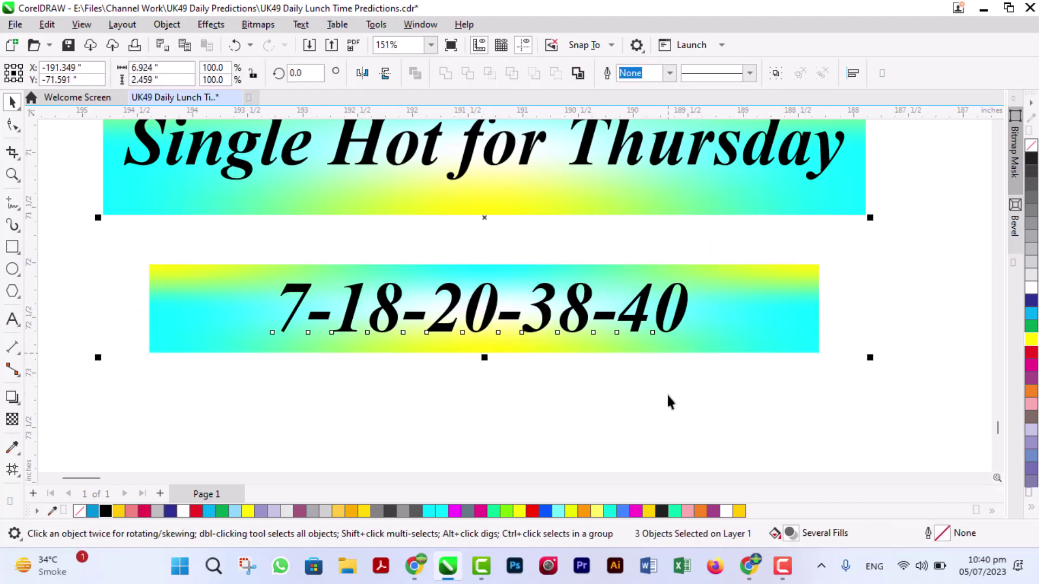
{"action": "left_click", "coordinate": [668, 396]}
{"action": "left_click", "coordinate": [638, 314]}
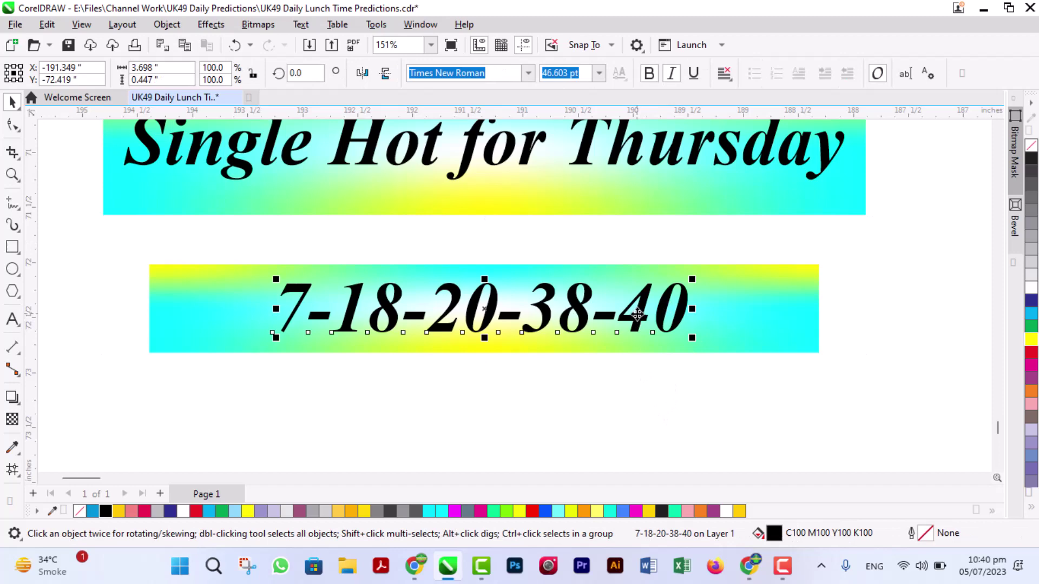
{"action": "left_click", "coordinate": [784, 332], "text": "shift"}
{"action": "left_click_drag", "start_coordinate": [777, 293], "coordinate": [784, 410]}
{"action": "left_click", "coordinate": [902, 406]}
{"action": "left_click", "coordinate": [997, 467]}
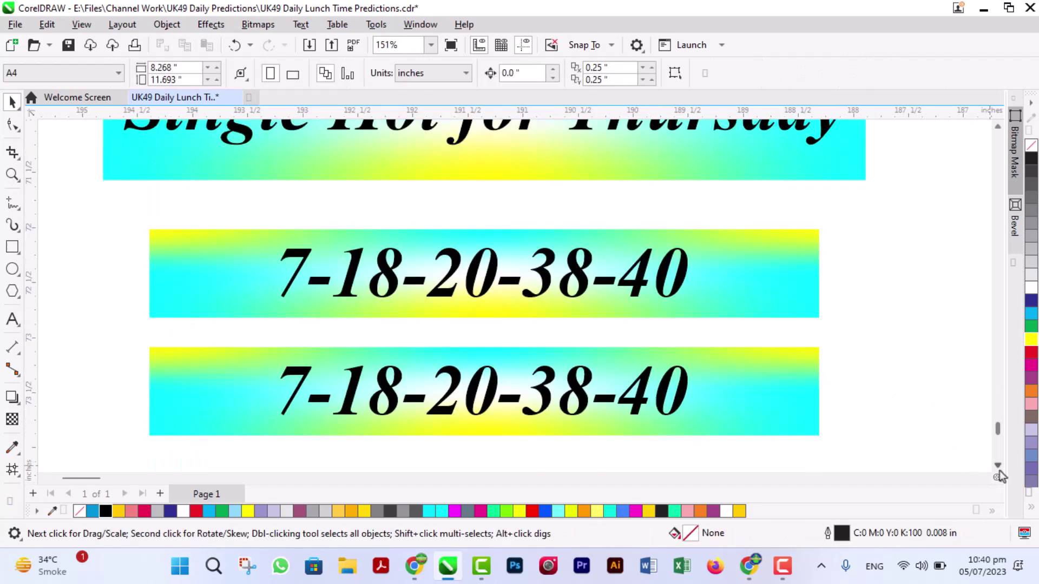
Replace the text on the lower "7-18-20-38-40" banner with "2-16-29-34-49"
{"action": "scroll", "coordinate": [453, 374], "scroll_direction": "up", "scroll_amount": 2}
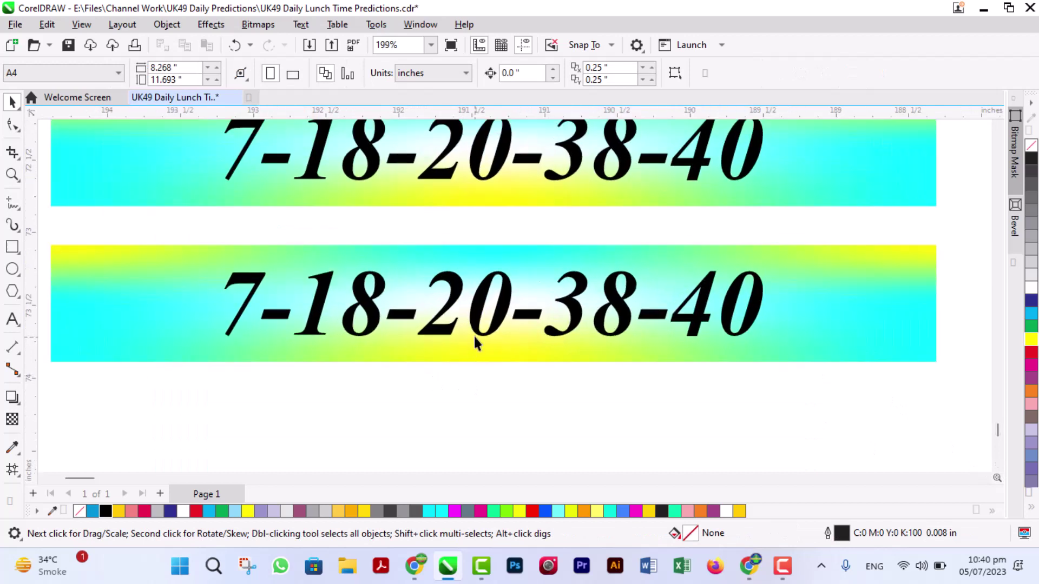
{"action": "double_click", "coordinate": [475, 320]}
{"action": "key", "text": "ctrl+a"}
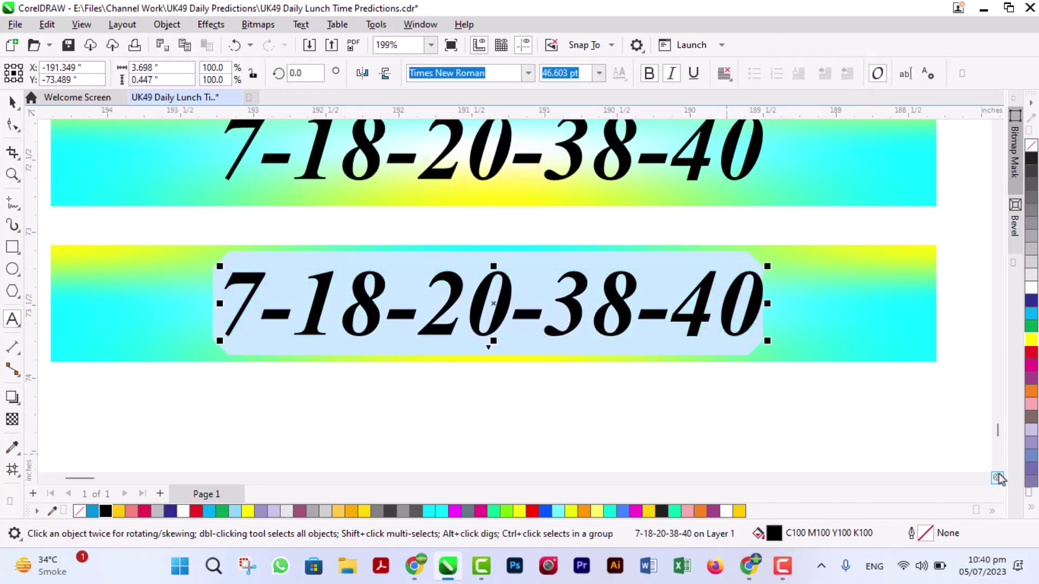
{"action": "left_click", "coordinate": [997, 470]}
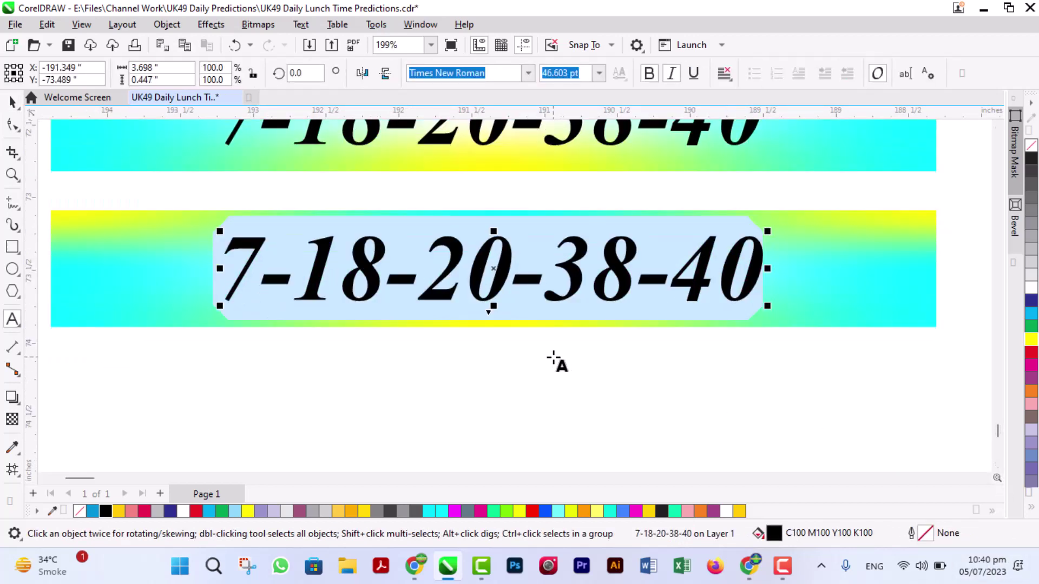
{"action": "type", "text": "2-16"}
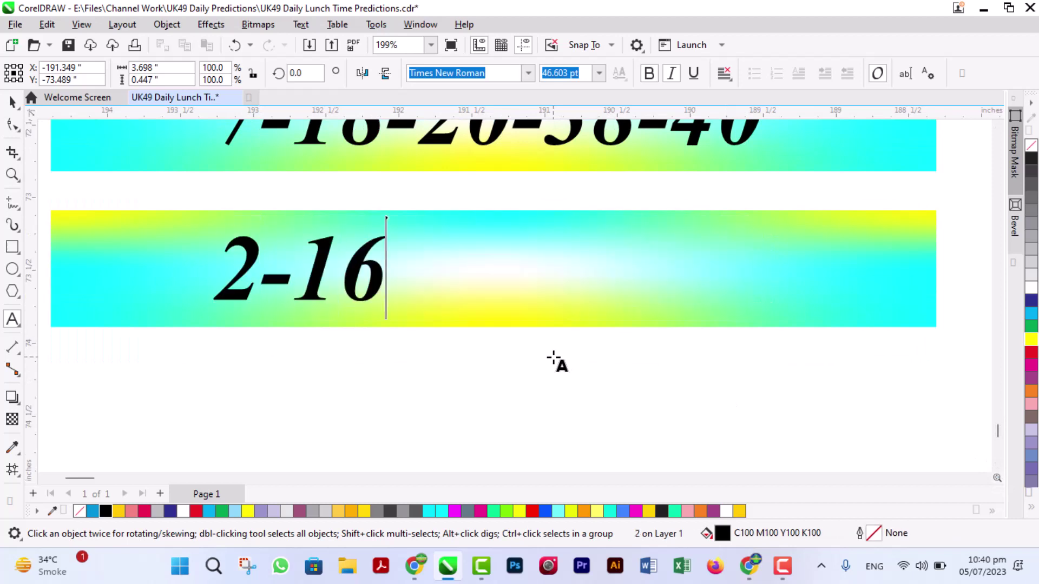
{"action": "type", "text": "-"}
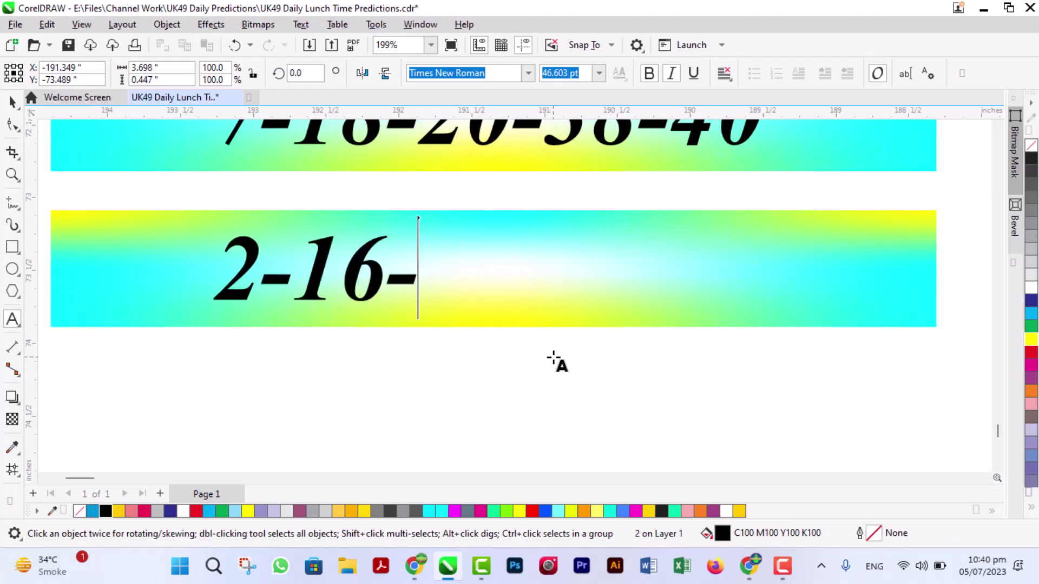
{"action": "type", "text": "29-3"}
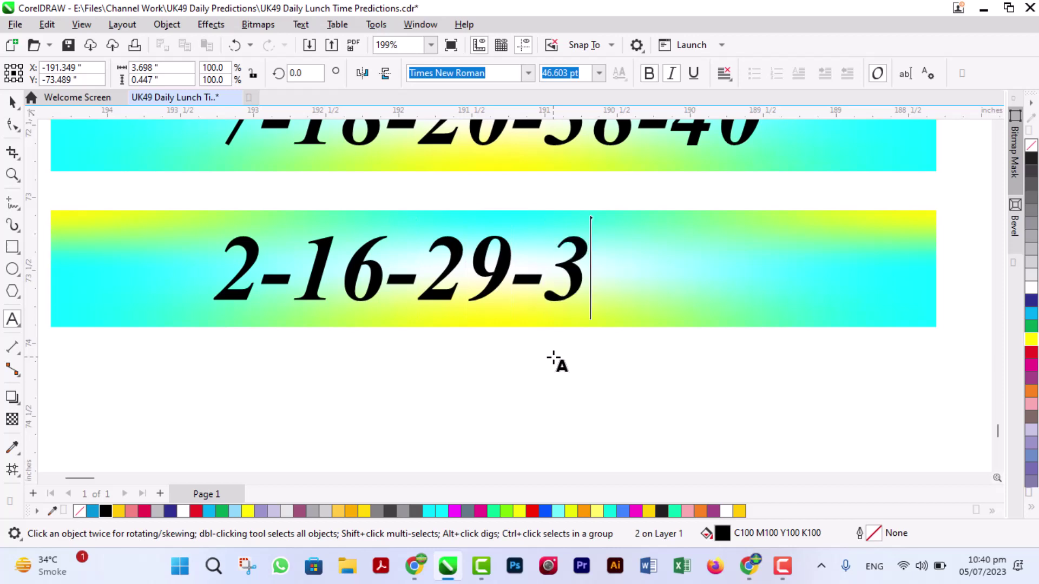
{"action": "type", "text": "4-49"}
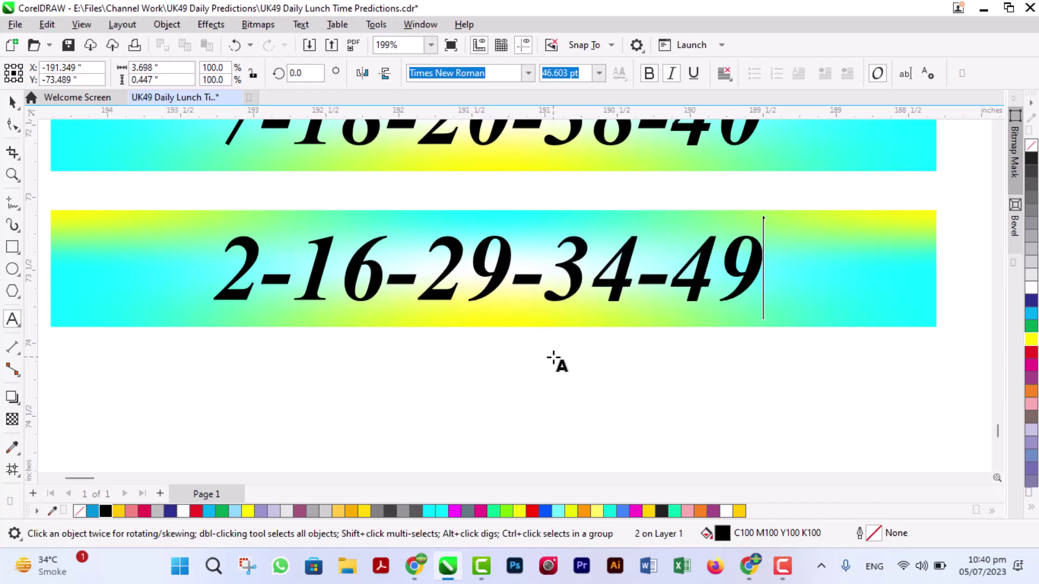
Centre the "2-16-29-34-49" text horizontally on its gradient rectangle and enlarge it slightly to about 47.4 pt
{"action": "key", "text": "ctrl+space"}
{"action": "left_click", "coordinate": [808, 310], "text": "shift"}
{"action": "key", "text": "c"}
{"action": "left_click", "coordinate": [698, 440]}
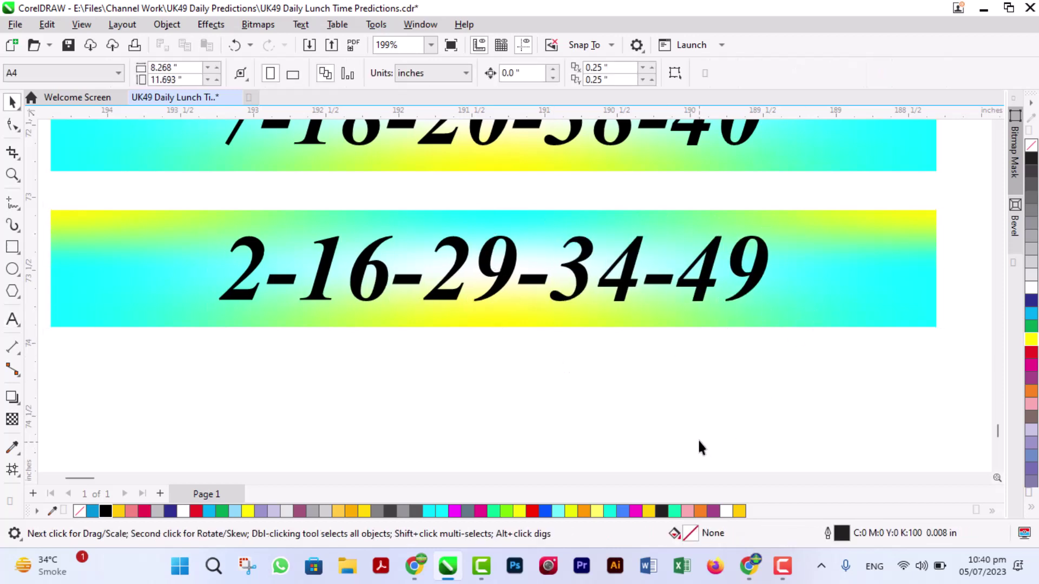
{"action": "left_click", "coordinate": [705, 290]}
{"action": "left_click_drag", "start_coordinate": [772, 309], "coordinate": [777, 308]}
{"action": "left_click", "coordinate": [691, 379]}
Place two evenly spaced copies of the "2-16-29-34-49" banner, text included, below the original
{"action": "left_click", "coordinate": [796, 294]}
{"action": "left_click", "coordinate": [765, 262], "text": "shift"}
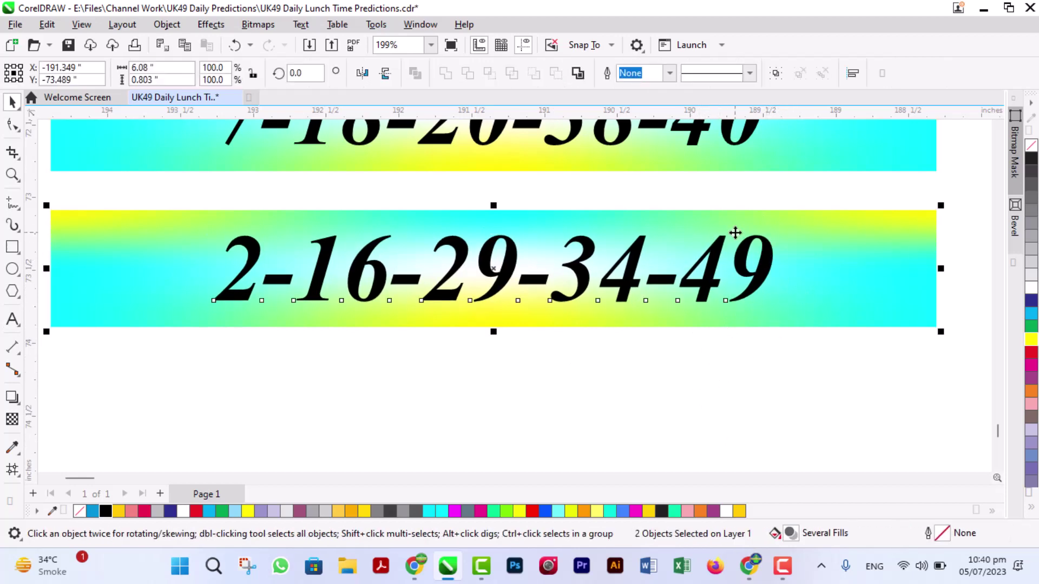
{"action": "left_click_drag", "start_coordinate": [724, 225], "coordinate": [755, 419]}
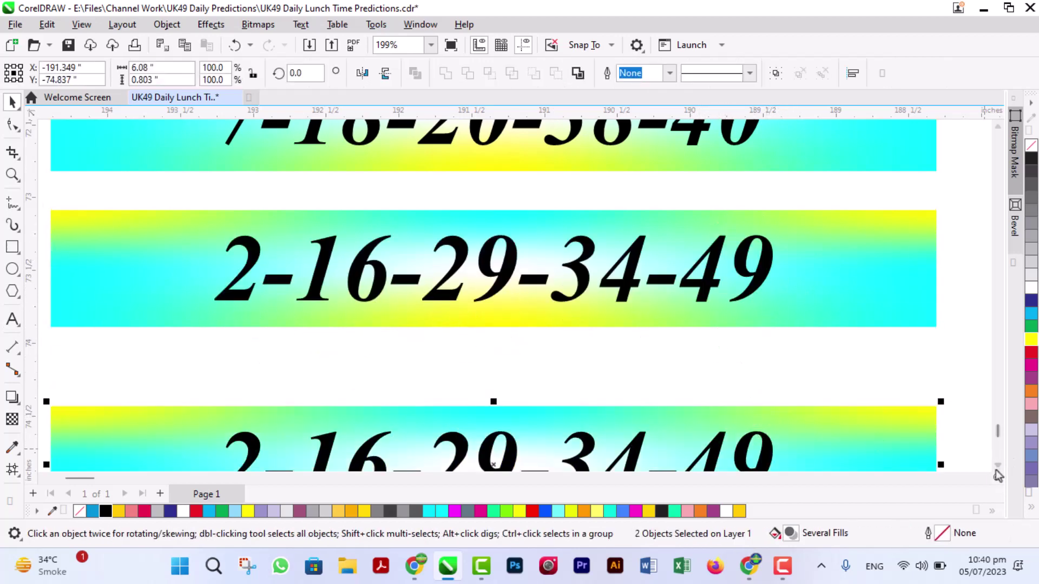
{"action": "scroll", "coordinate": [997, 471], "scroll_direction": "down", "scroll_amount": 5}
{"action": "left_click_drag", "start_coordinate": [841, 299], "coordinate": [845, 259]}
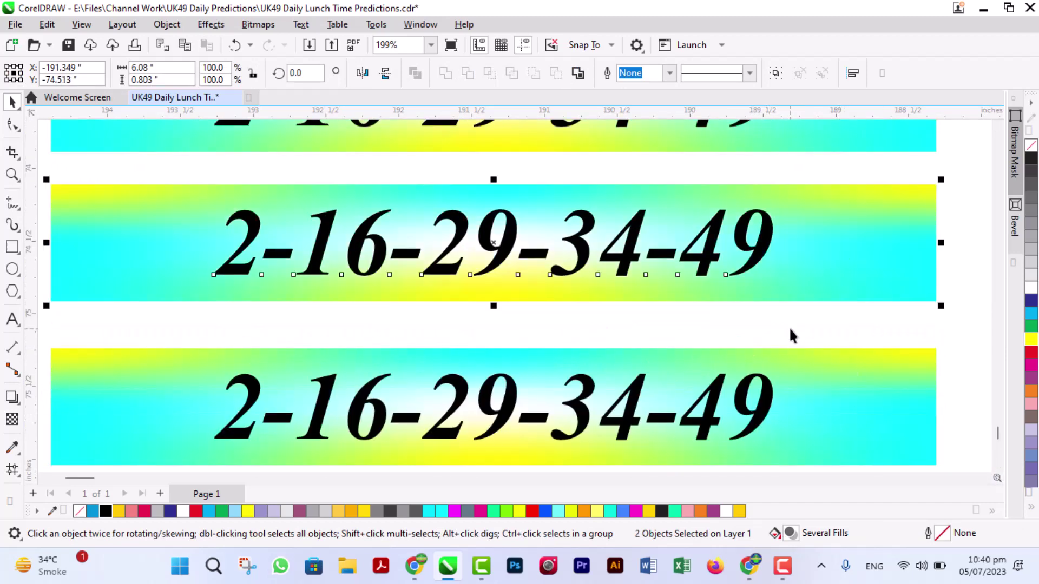
Change the text on the upper of the two copies to "Bonus: 5-11-46" and centre it horizontally on its rectangle
{"action": "double_click", "coordinate": [766, 248]}
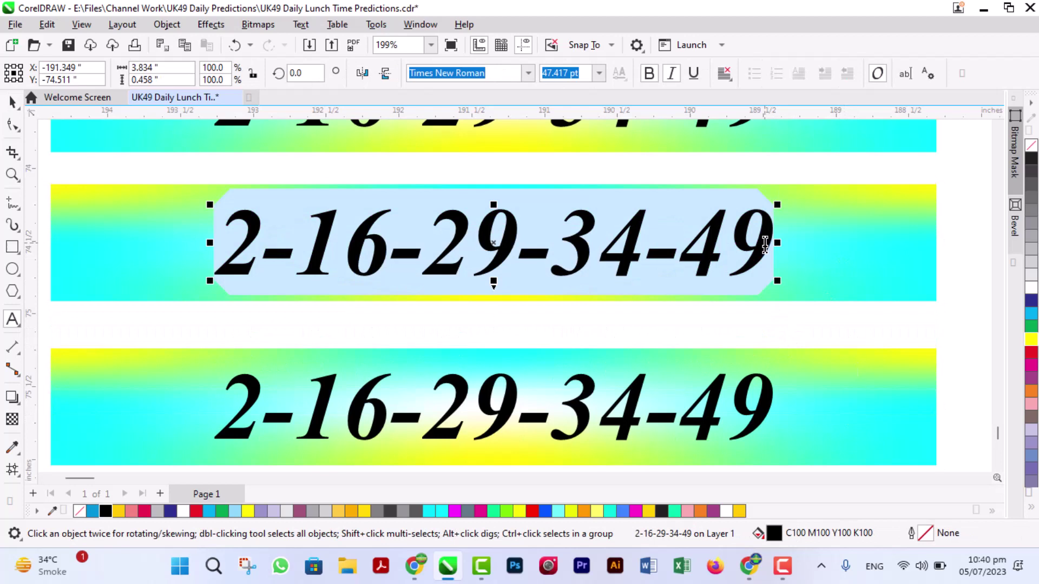
{"action": "type", "text": "Bonus: "}
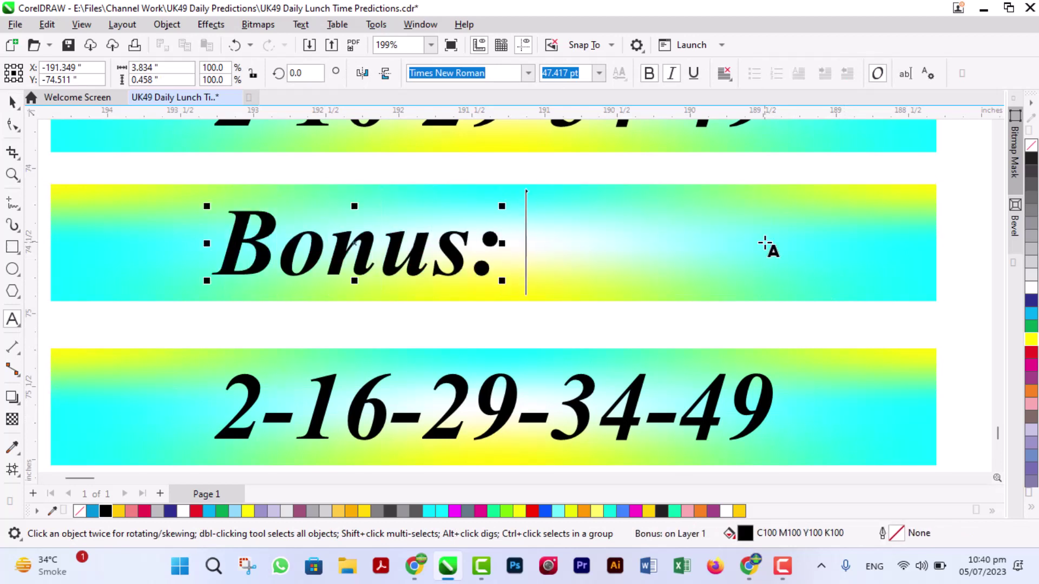
{"action": "type", "text": "5-11-"}
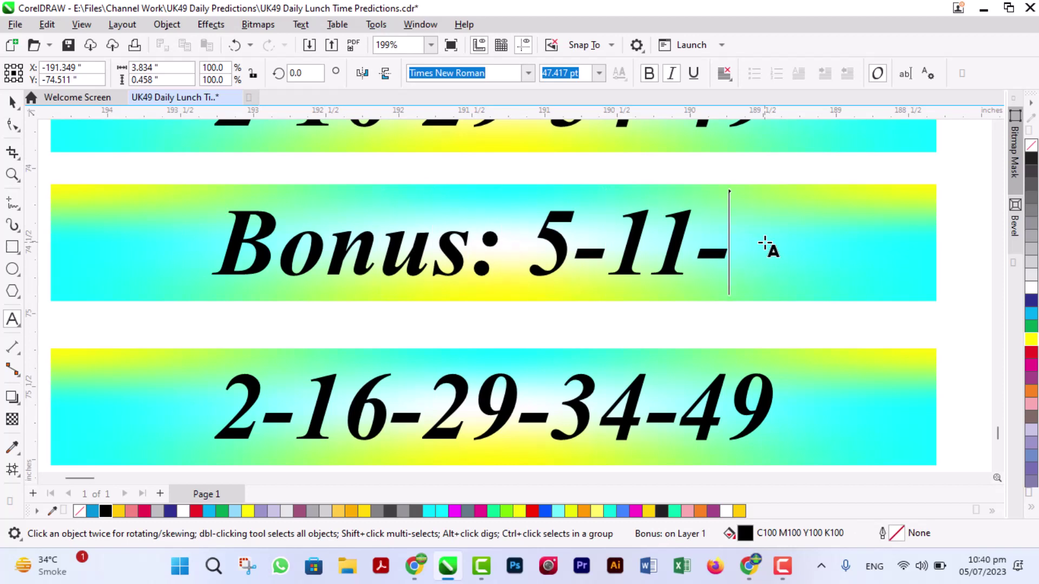
{"action": "type", "text": "46"}
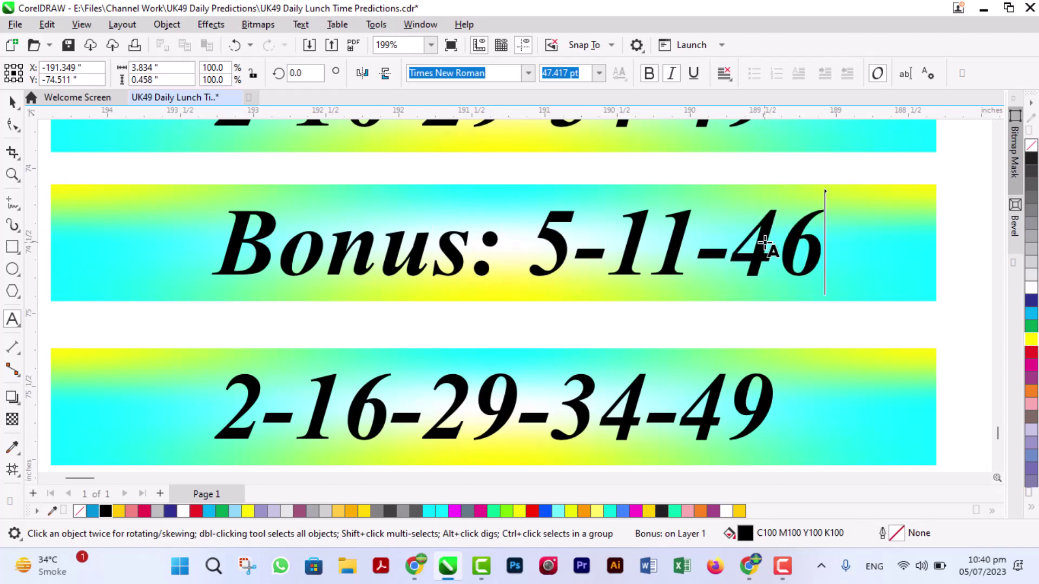
{"action": "key", "text": "ctrl+space"}
{"action": "left_click", "coordinate": [892, 296], "text": "shift"}
{"action": "key", "text": "c"}
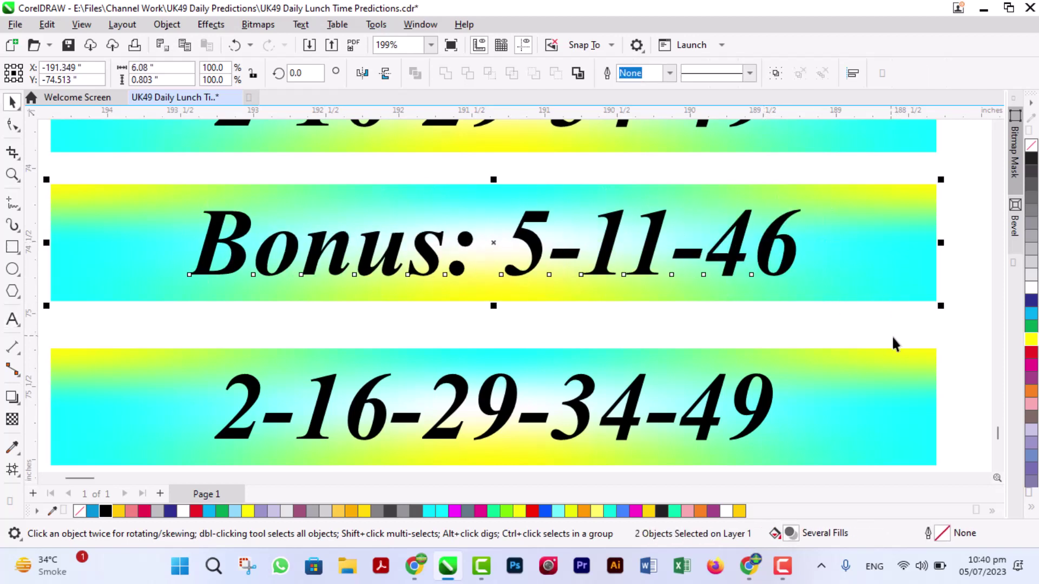
{"action": "left_click", "coordinate": [891, 338]}
Duplicate the "2-16-29-34-49" banner that follows the Bonus banner, placing the copy just below it
{"action": "scroll", "coordinate": [688, 268], "scroll_direction": "down", "scroll_amount": 3}
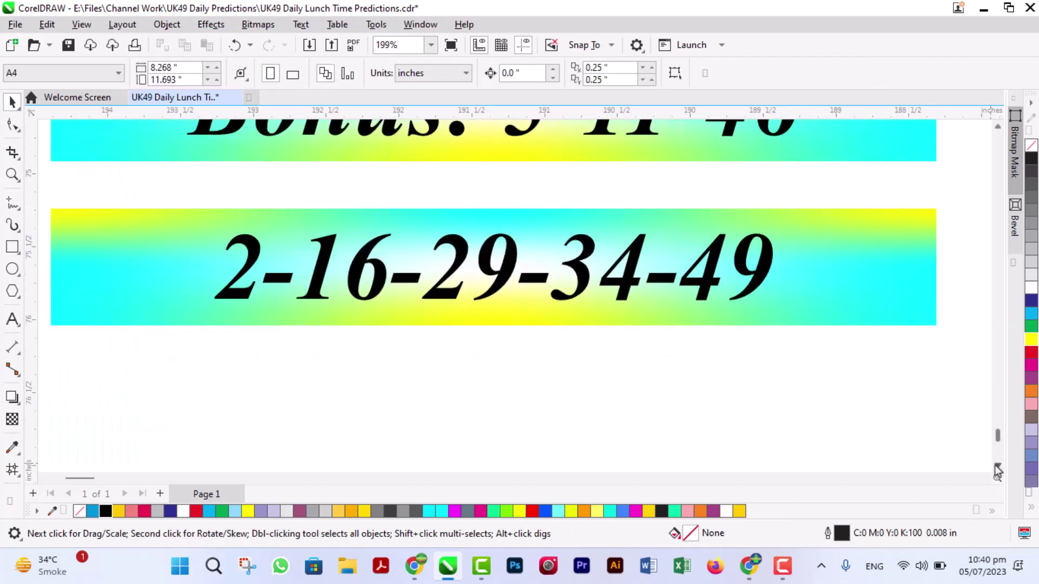
{"action": "left_click", "coordinate": [713, 233]}
{"action": "left_click", "coordinate": [675, 211], "text": "shift"}
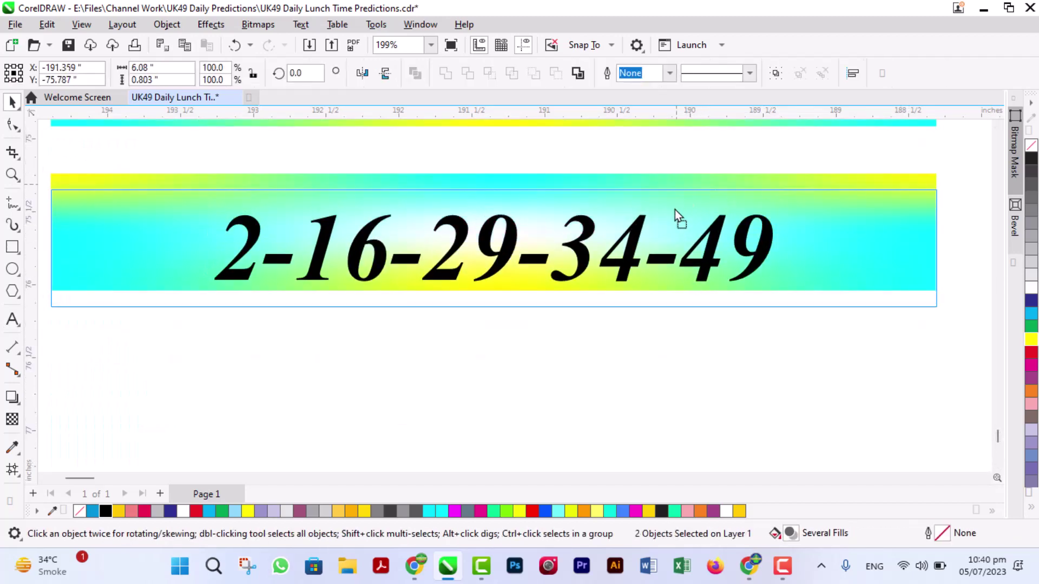
{"action": "left_click_drag", "start_coordinate": [675, 211], "coordinate": [680, 323]}
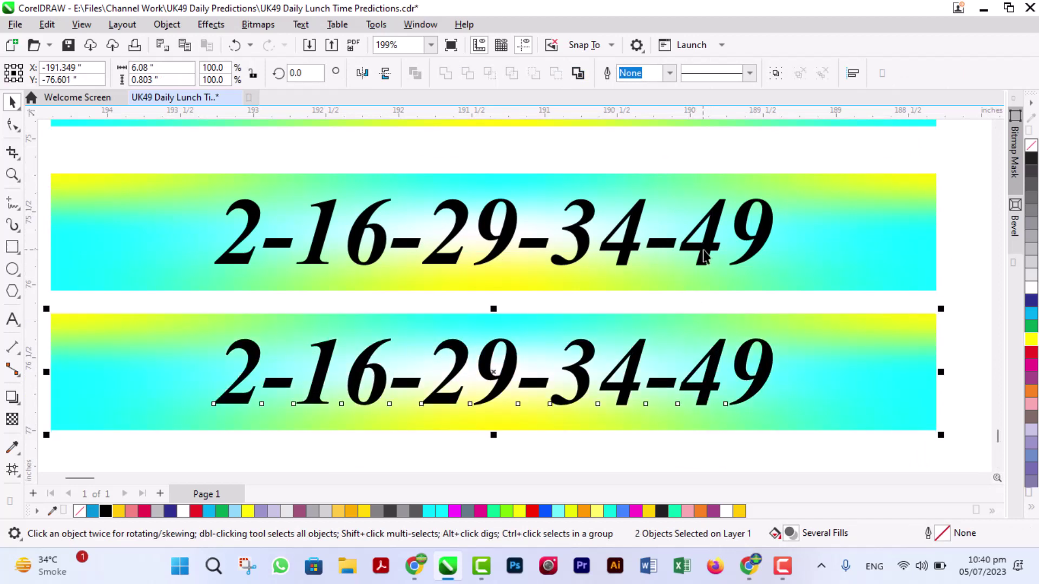
Replace the text on the banner below the Bonus banner with "Double" and move it towards the rectangle's left end
{"action": "double_click", "coordinate": [707, 246]}
{"action": "key", "text": "ctrl+a"}
{"action": "type", "text": "Double"}
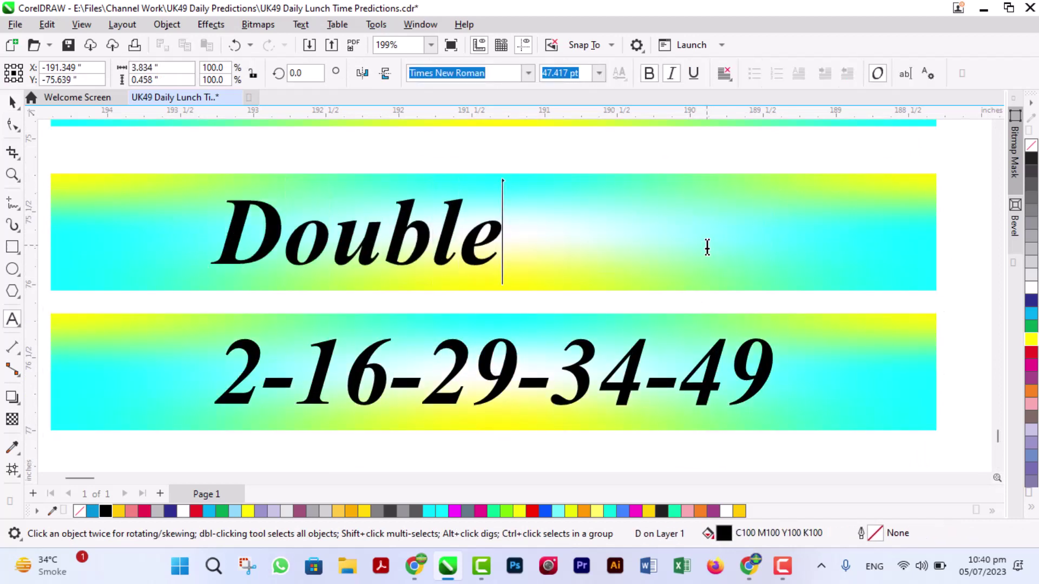
{"action": "key", "text": "ctrl+space"}
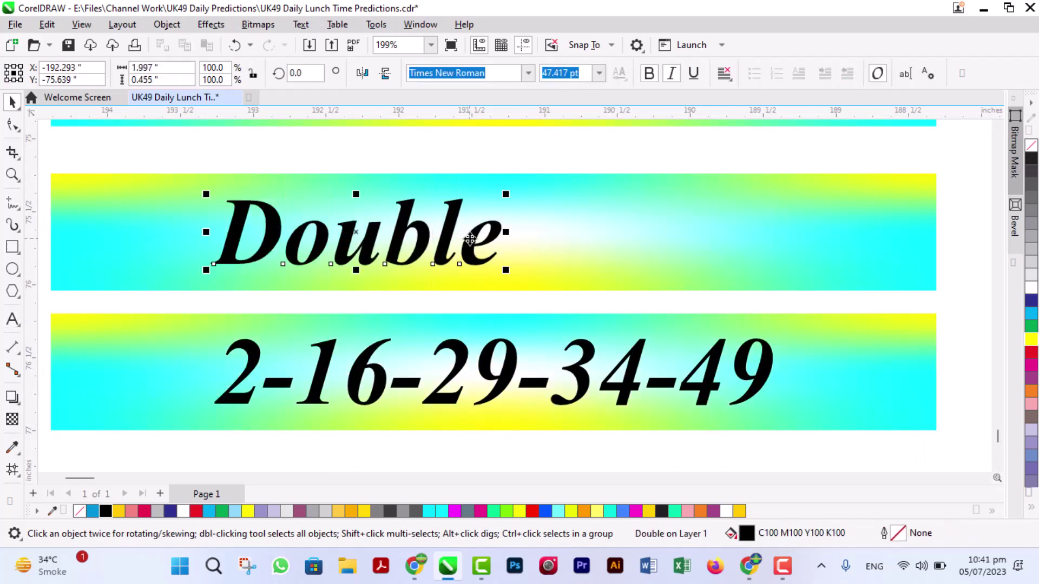
{"action": "left_click_drag", "start_coordinate": [470, 238], "coordinate": [329, 251]}
Add the word "more" to the right of "Double" on the same banner, using an edited copy of the "Double" text
{"action": "left_click_drag", "start_coordinate": [331, 250], "coordinate": [674, 261]}
{"action": "right_click", "coordinate": [667, 261]}
{"action": "double_click", "coordinate": [671, 256]}
{"action": "key", "text": "ctrl+a"}
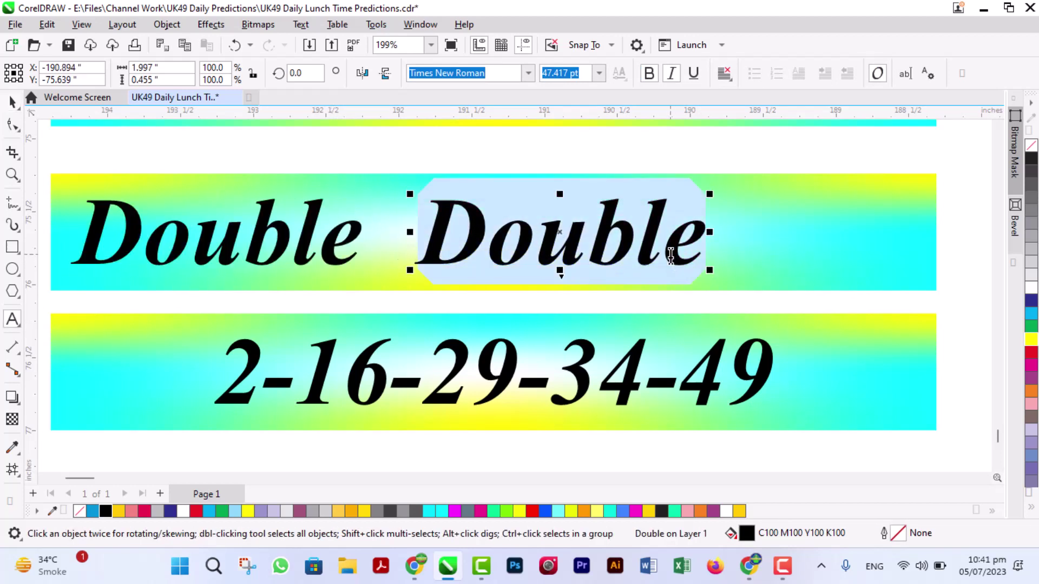
{"action": "type", "text": "more"}
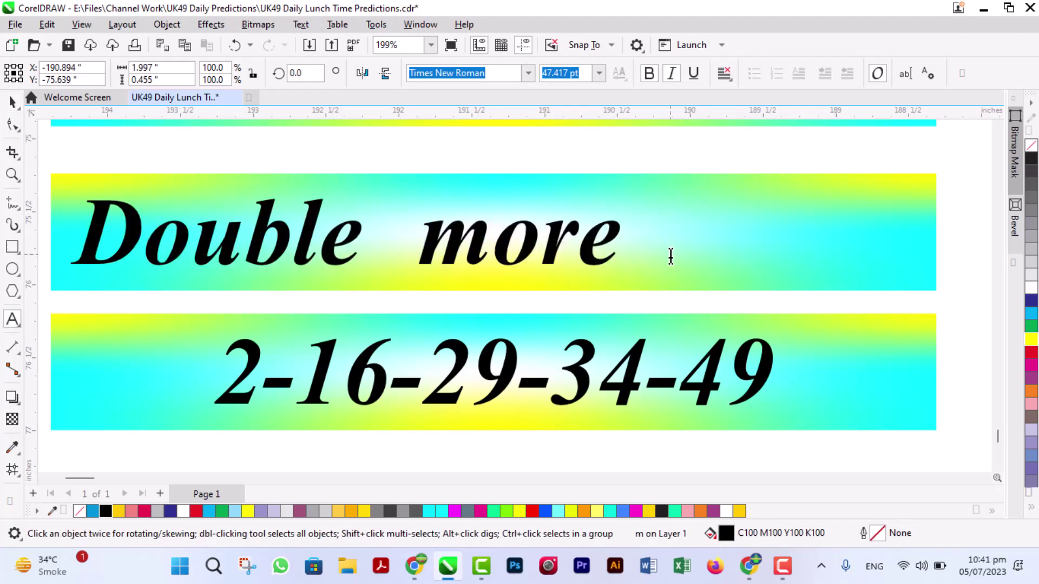
{"action": "key", "text": "ctrl+space"}
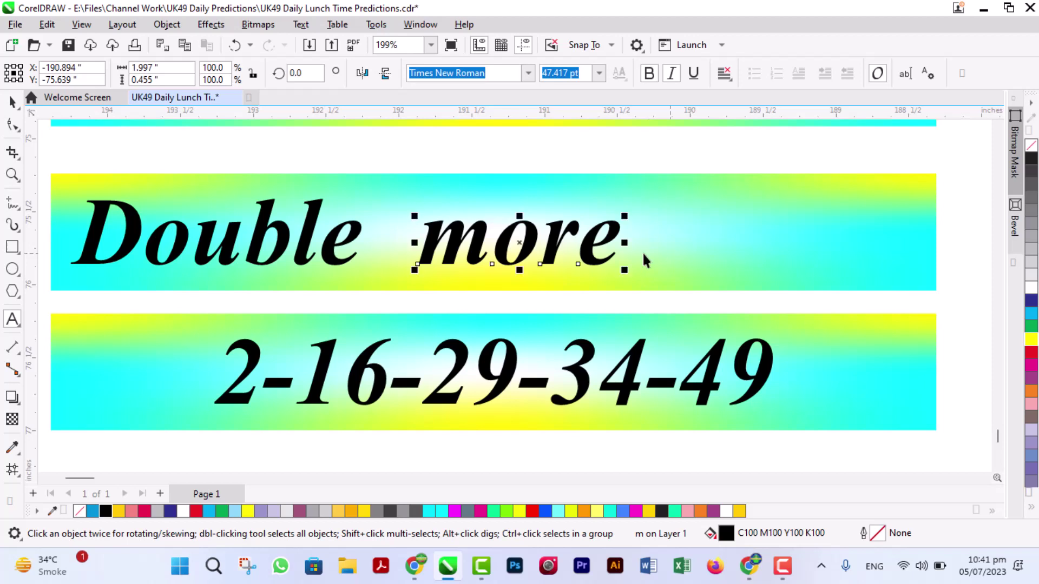
{"action": "left_click_drag", "start_coordinate": [584, 245], "coordinate": [696, 247]}
Stretch the gradient rectangle behind the lowest "2-16-29-34-49" text downward to about 297% of its height
{"action": "left_click", "coordinate": [659, 324]}
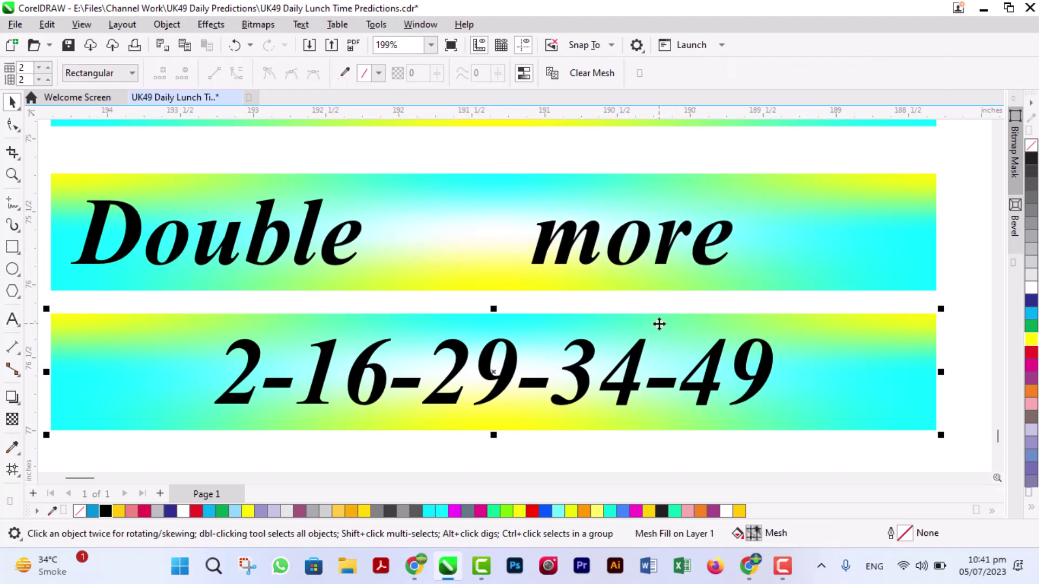
{"action": "left_click", "coordinate": [998, 466]}
{"action": "left_click", "coordinate": [998, 466]}
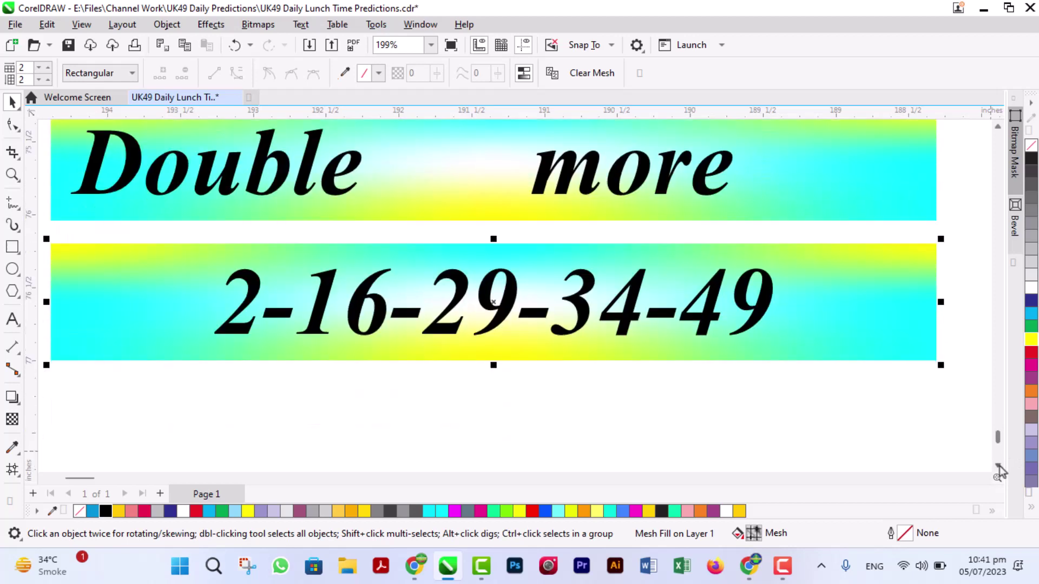
{"action": "left_click", "coordinate": [998, 466]}
{"action": "scroll", "coordinate": [476, 300], "scroll_direction": "down", "scroll_amount": 2}
{"action": "scroll", "coordinate": [477, 301], "scroll_direction": "down", "scroll_amount": 2}
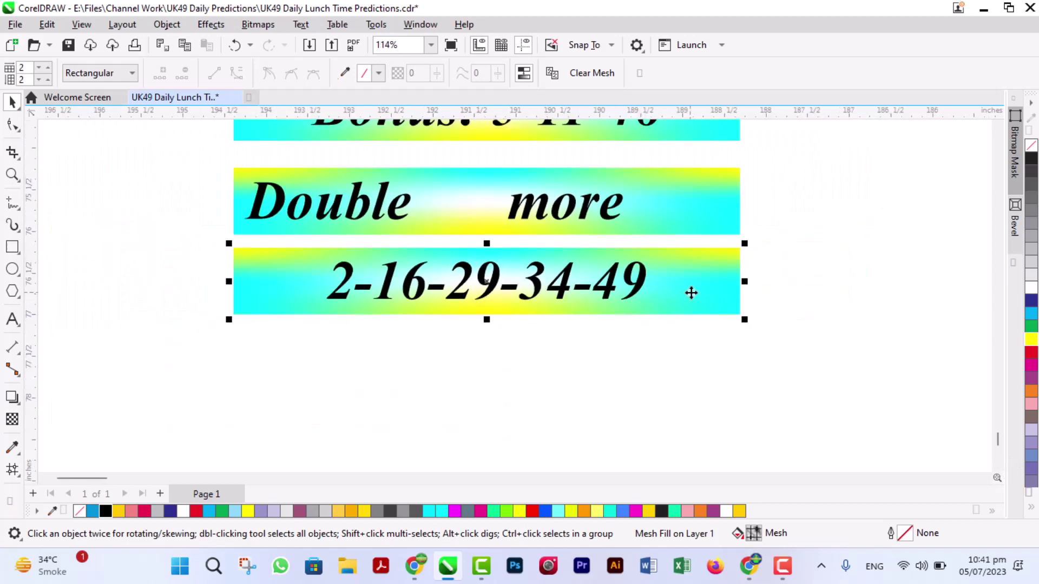
{"action": "left_click_drag", "start_coordinate": [487, 319], "coordinate": [487, 451]}
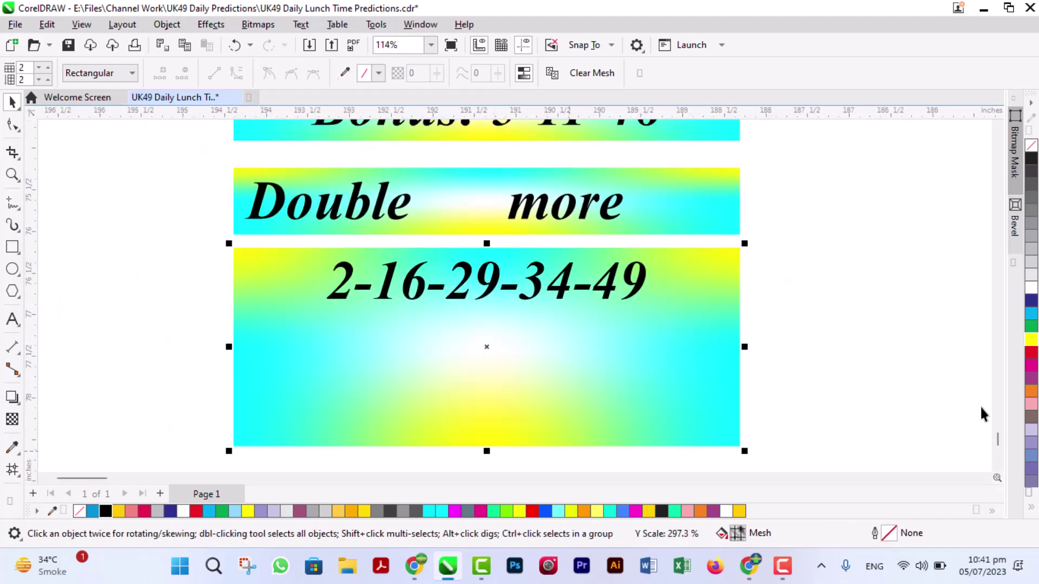
{"action": "scroll", "coordinate": [999, 475], "scroll_direction": "down", "scroll_amount": 5}
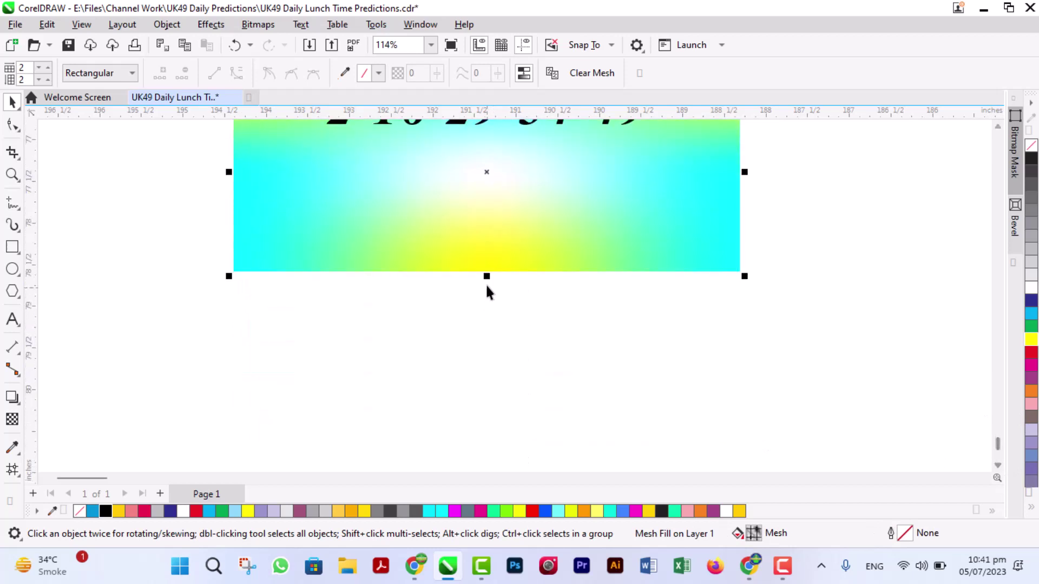
Stretch the lowest banner's gradient rectangle further downward and shrink its "2-16-29-34-49" text to about 28.5 pt, placed nearer the upper-left corner
{"action": "left_click_drag", "start_coordinate": [487, 276], "coordinate": [524, 412]}
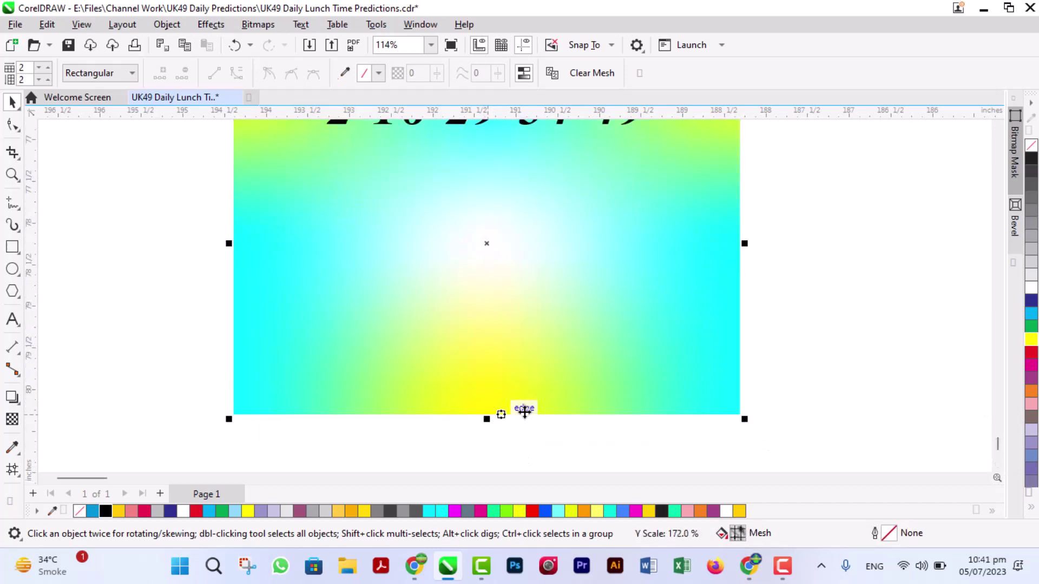
{"action": "left_click", "coordinate": [997, 127]}
{"action": "left_click", "coordinate": [997, 127]}
{"action": "left_click", "coordinate": [997, 127]}
{"action": "left_click", "coordinate": [997, 127]}
{"action": "left_click", "coordinate": [998, 127]}
{"action": "scroll", "coordinate": [308, 250], "scroll_direction": "up", "scroll_amount": 2}
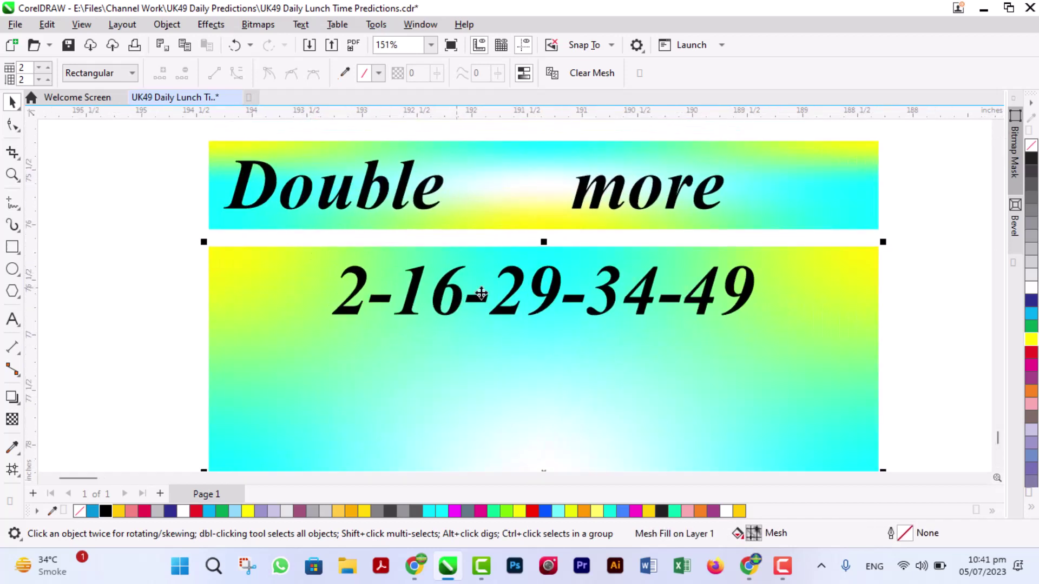
{"action": "left_click", "coordinate": [556, 297]}
{"action": "left_click_drag", "start_coordinate": [758, 322], "coordinate": [599, 341]}
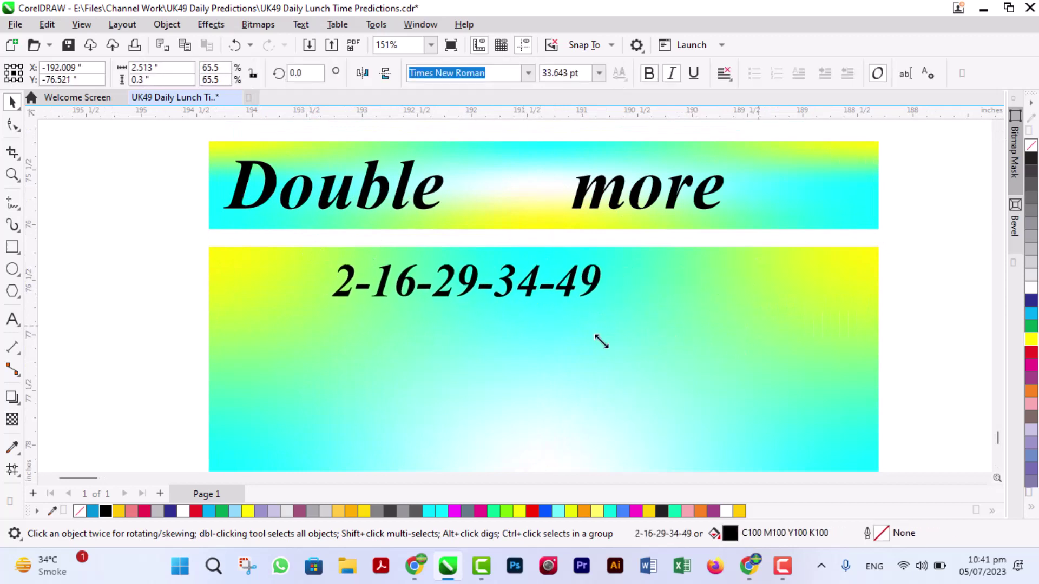
{"action": "left_click_drag", "start_coordinate": [463, 284], "coordinate": [389, 288]}
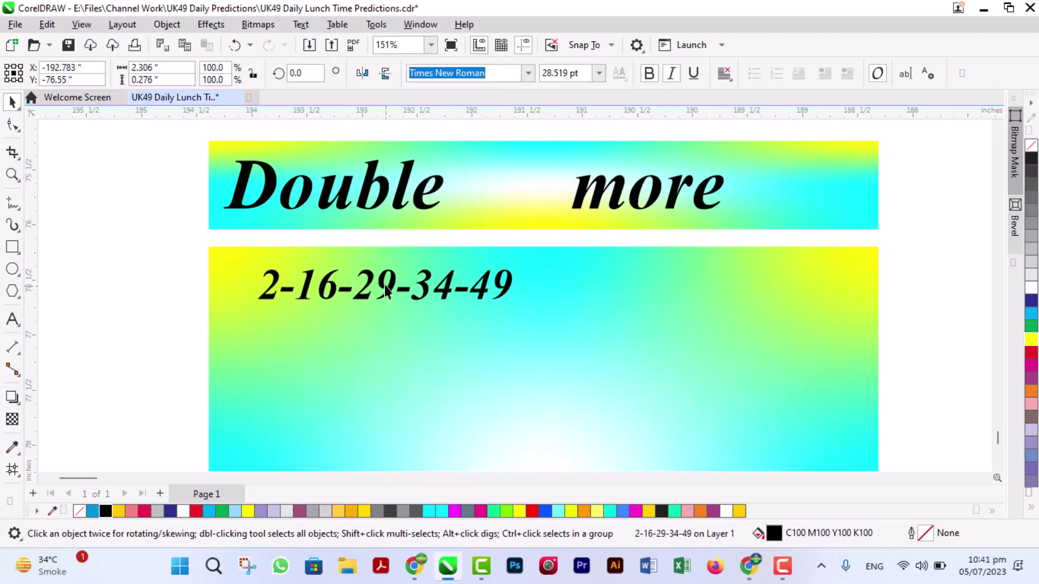
Place a copy of "more", shrunk to about 31 pt, on the tall gradient rectangle and replace its text with "Which is your favorite"
{"action": "left_click_drag", "start_coordinate": [590, 210], "coordinate": [518, 385]}
{"action": "right_click", "coordinate": [518, 385]}
{"action": "left_click_drag", "start_coordinate": [658, 390], "coordinate": [605, 380]}
{"action": "double_click", "coordinate": [586, 371]}
{"action": "double_click", "coordinate": [586, 370]}
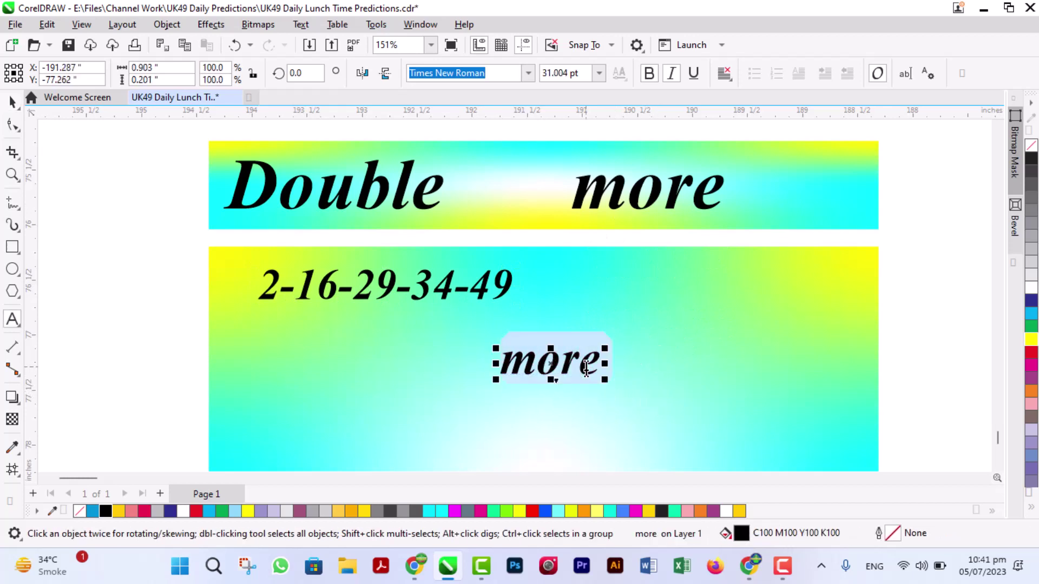
{"action": "type", "text": "Which"}
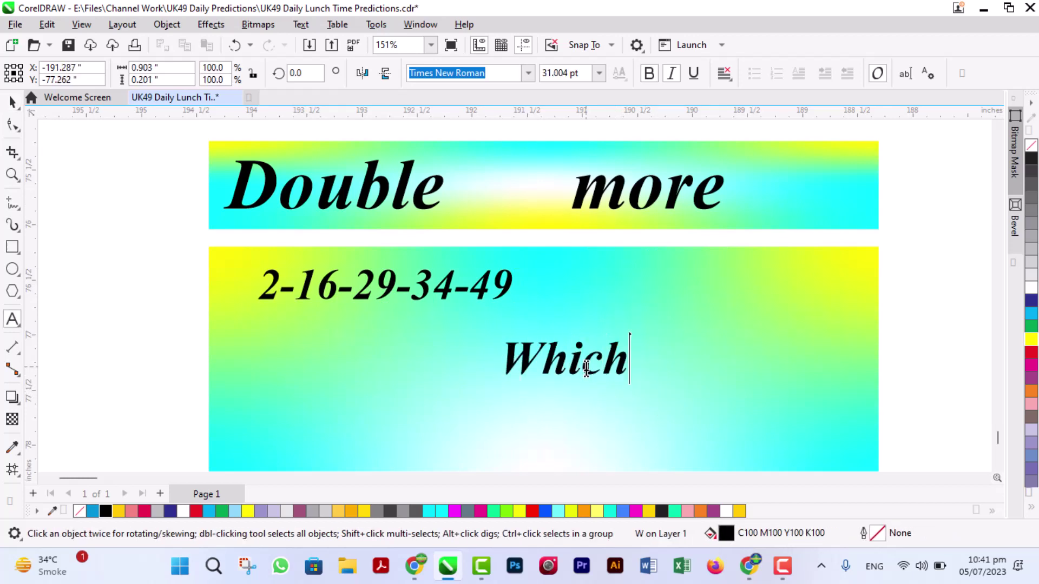
{"action": "type", "text": " is yo"}
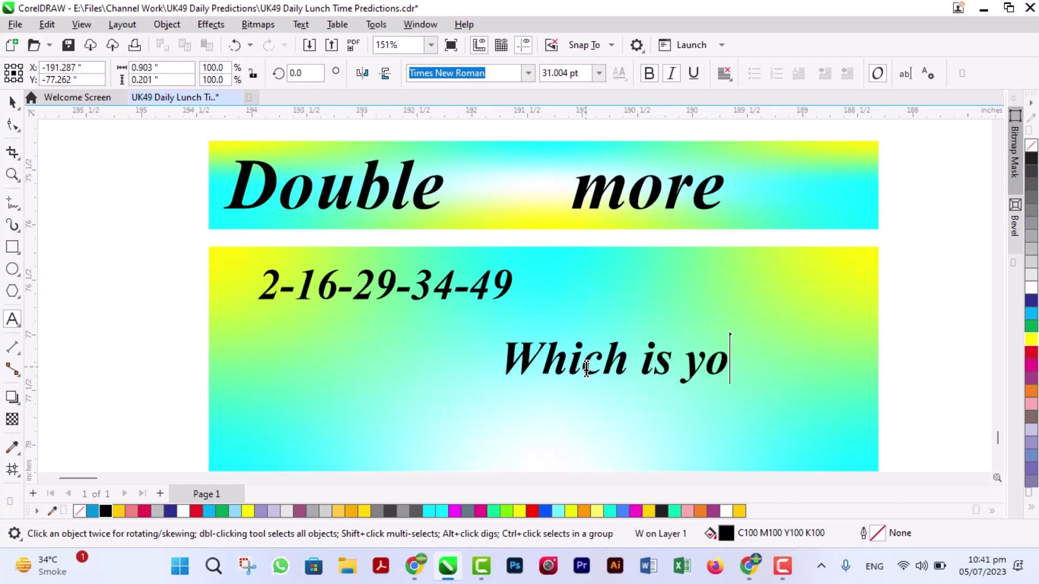
{"action": "type", "text": "ur favorite"}
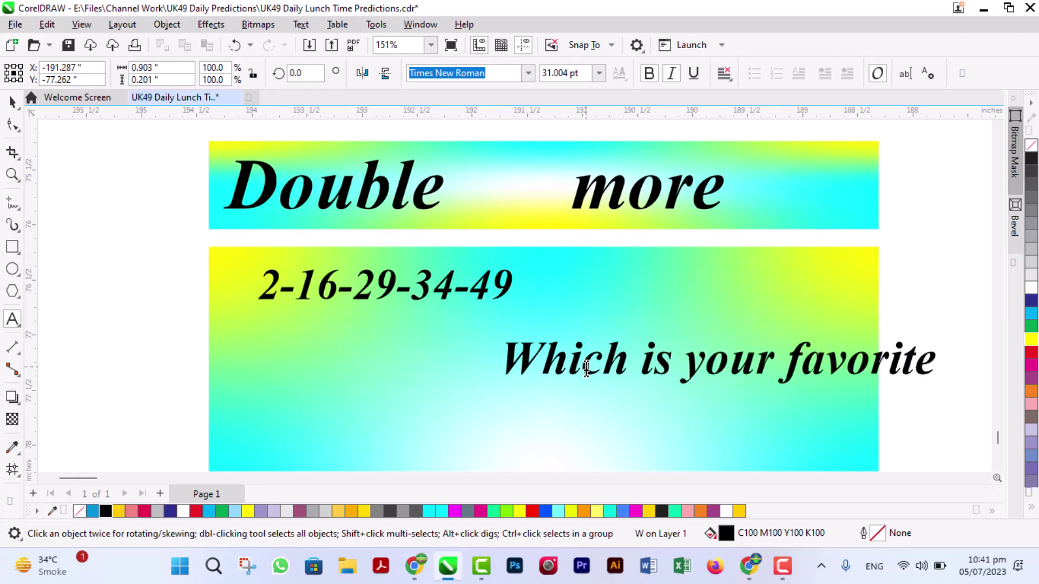
{"action": "key", "text": "ctrl+space"}
Shrink "Which is your favorite" to about 16.6 pt in the rectangle's upper-right corner and add a second line reading "Comments me"
{"action": "left_click_drag", "start_coordinate": [940, 388], "coordinate": [825, 266]}
{"action": "double_click", "coordinate": [825, 266]}
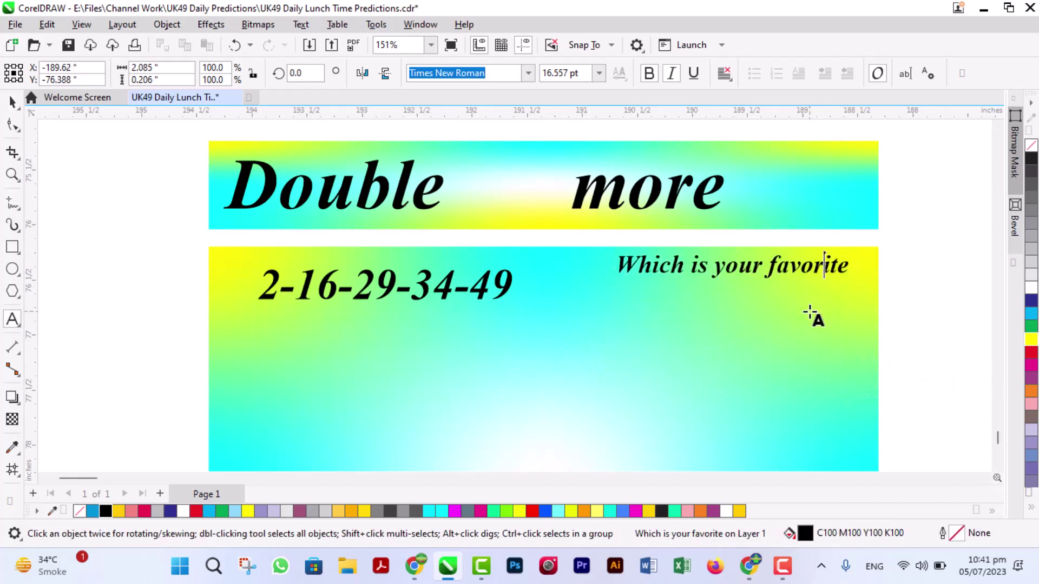
{"action": "key", "text": "End"}
{"action": "key", "text": "Return"}
{"action": "type", "text": "Co"}
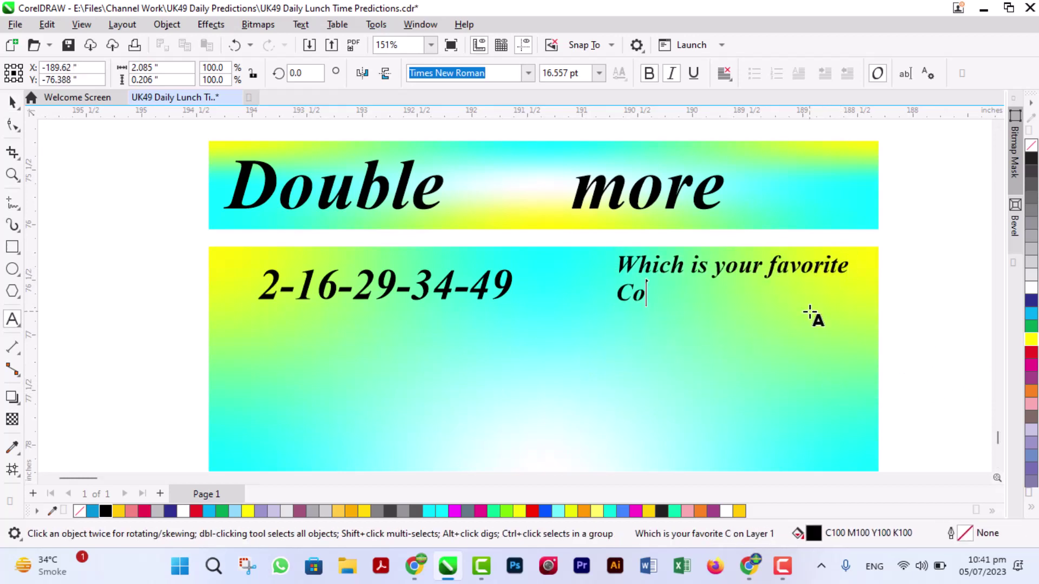
{"action": "type", "text": "mments me"}
{"action": "key", "text": "ctrl+space"}
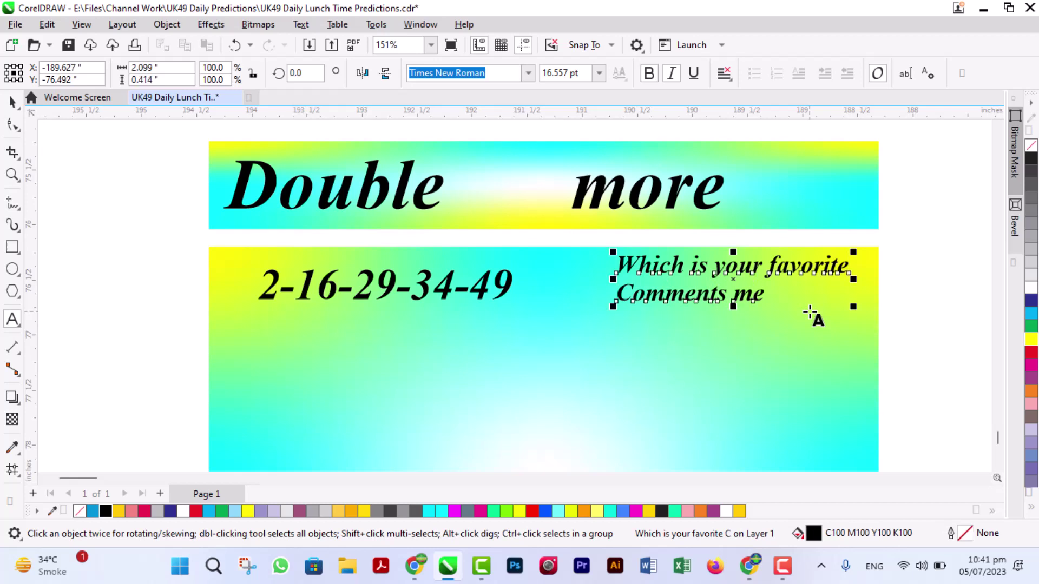
{"action": "left_click", "coordinate": [973, 334]}
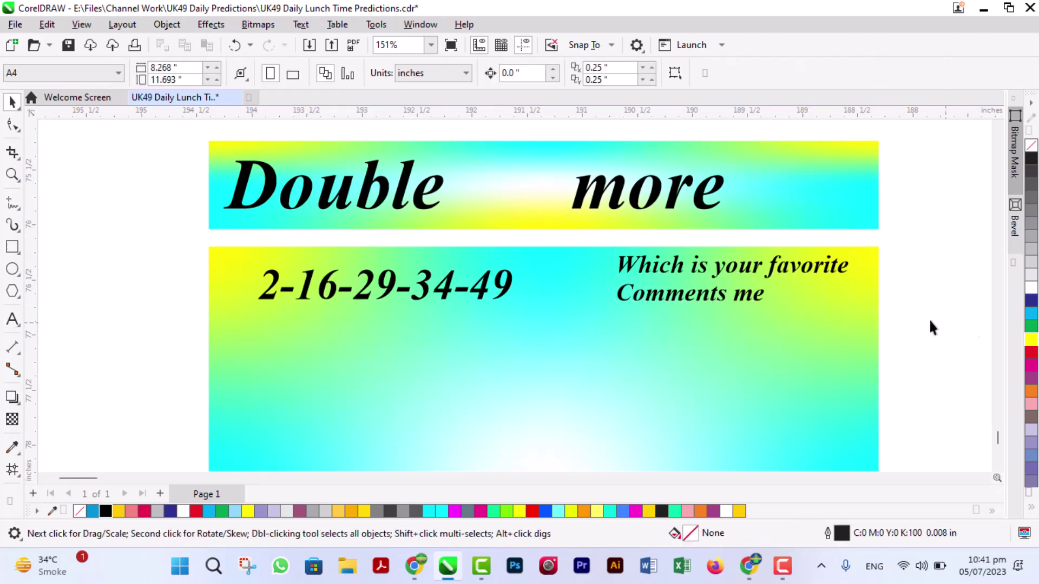
Move the "2-16-29-34-49" text closer to the rectangle's upper-left corner and rework its start into separate lines "2-46" and "16-36"
{"action": "left_click", "coordinate": [418, 291]}
{"action": "left_click_drag", "start_coordinate": [419, 291], "coordinate": [412, 285]}
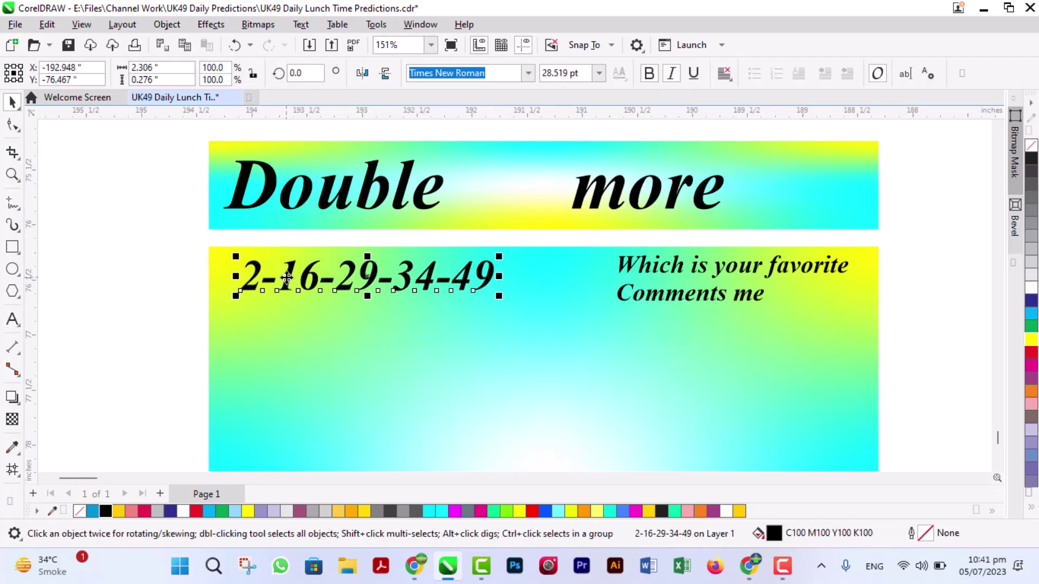
{"action": "double_click", "coordinate": [286, 277]}
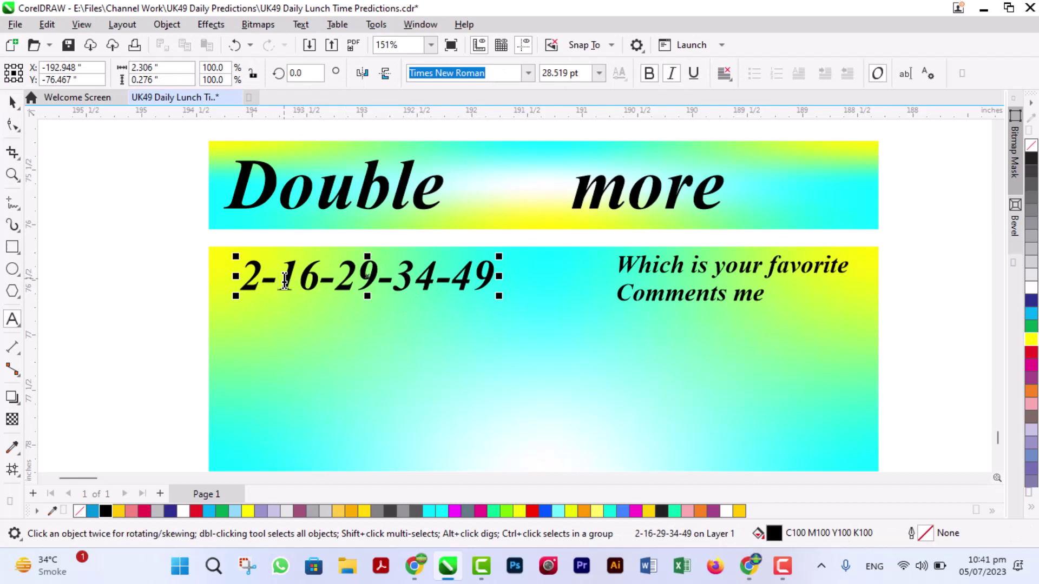
{"action": "type", "text": "46"}
{"action": "key", "text": "Right"}
{"action": "key", "text": "Right"}
{"action": "key", "text": "Right"}
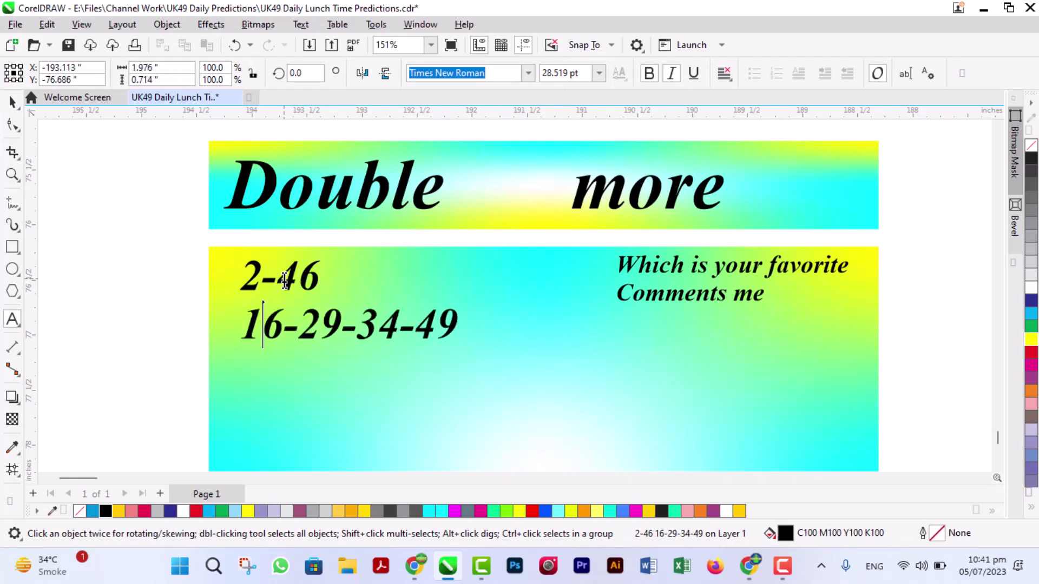
{"action": "type", "text": "36"}
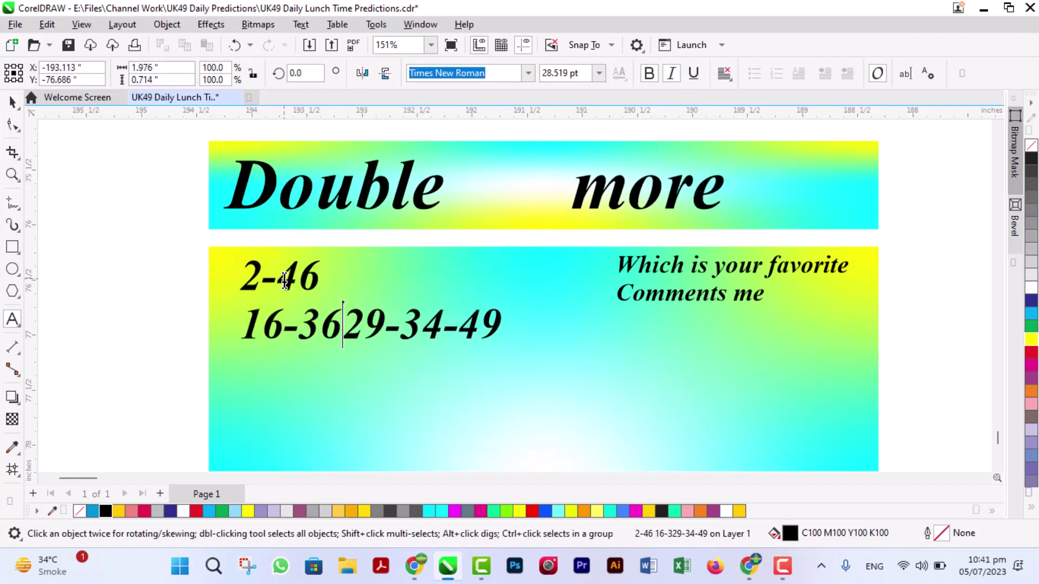
{"action": "key", "text": "Return"}
Continue splitting the number text into pairs, making the third line "29-5" and the fourth line "34-11"
{"action": "key", "text": "Right"}
{"action": "key", "text": "Right"}
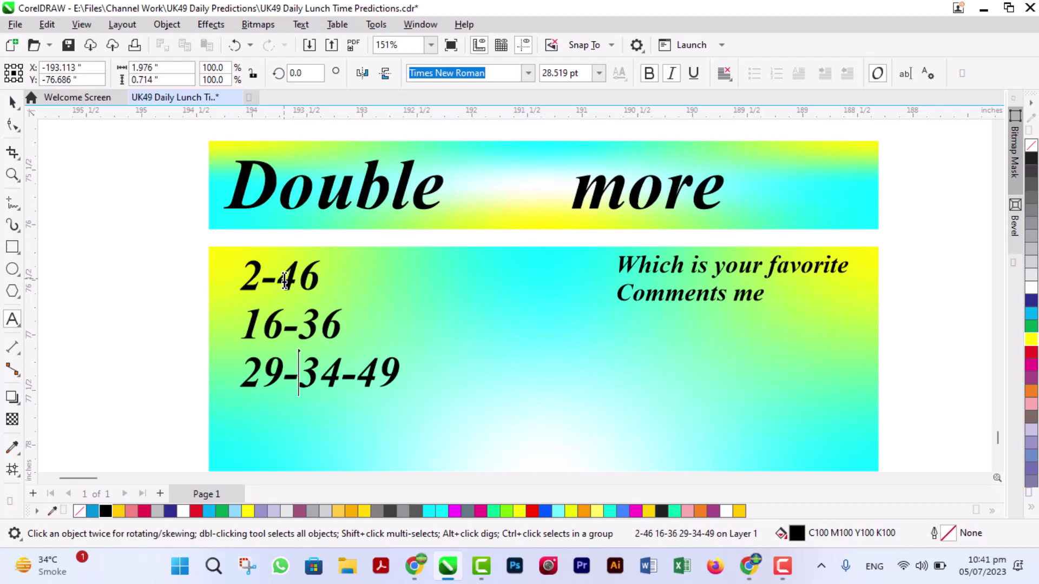
{"action": "type", "text": "5"}
{"action": "key", "text": "Return"}
{"action": "key", "text": "Right"}
{"action": "key", "text": "Right"}
{"action": "key", "text": "Right"}
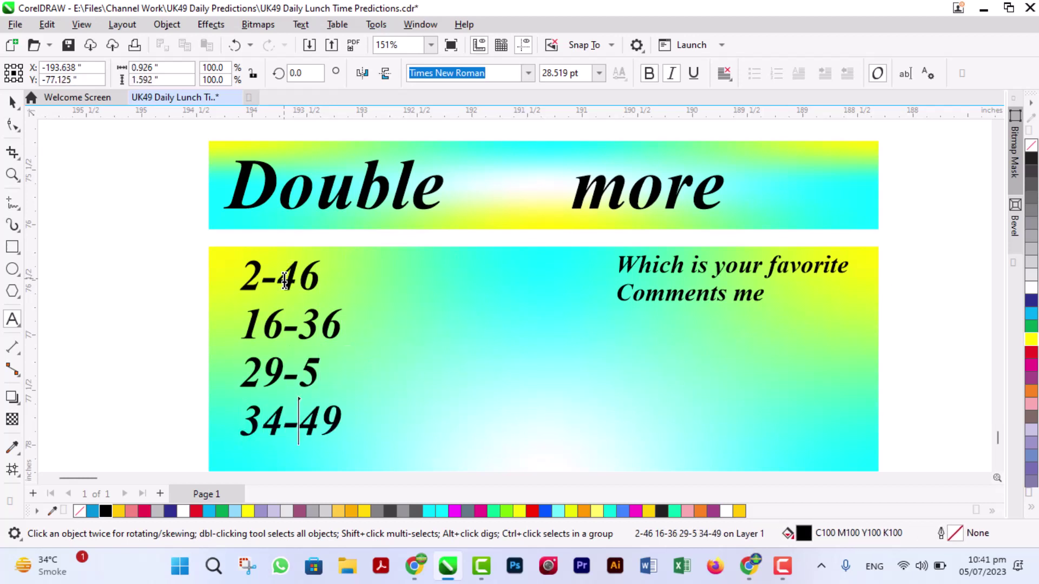
{"action": "type", "text": "11"}
{"action": "key", "text": "Return"}
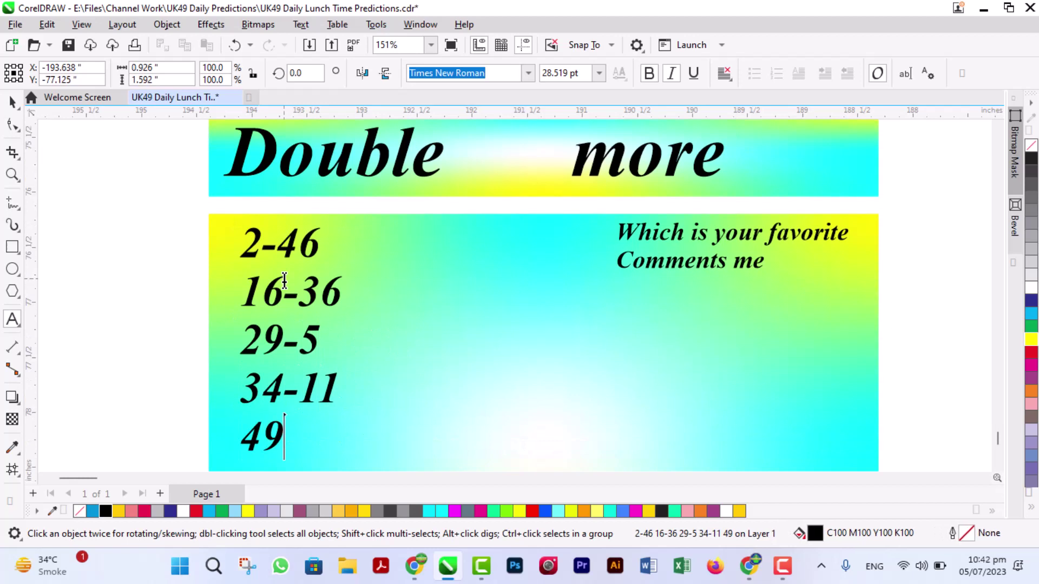
Complete the last line of the number column as "49-27"
{"action": "key", "text": "Right"}
{"action": "key", "text": "Right"}
{"action": "type", "text": "-"}
{"action": "key", "text": "Escape"}
{"action": "type", "text": "27"}
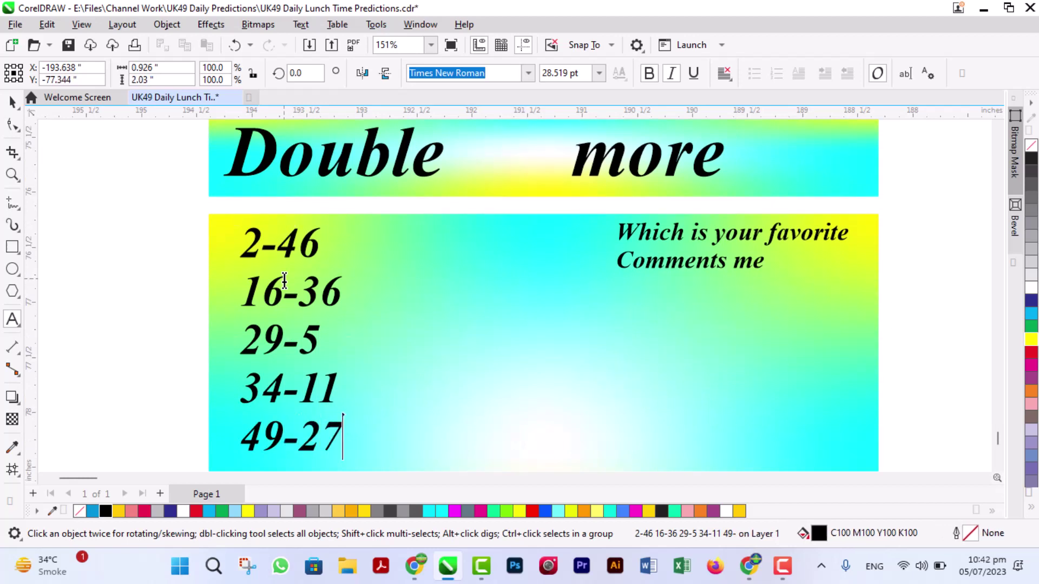
{"action": "key", "text": "ctrl+space"}
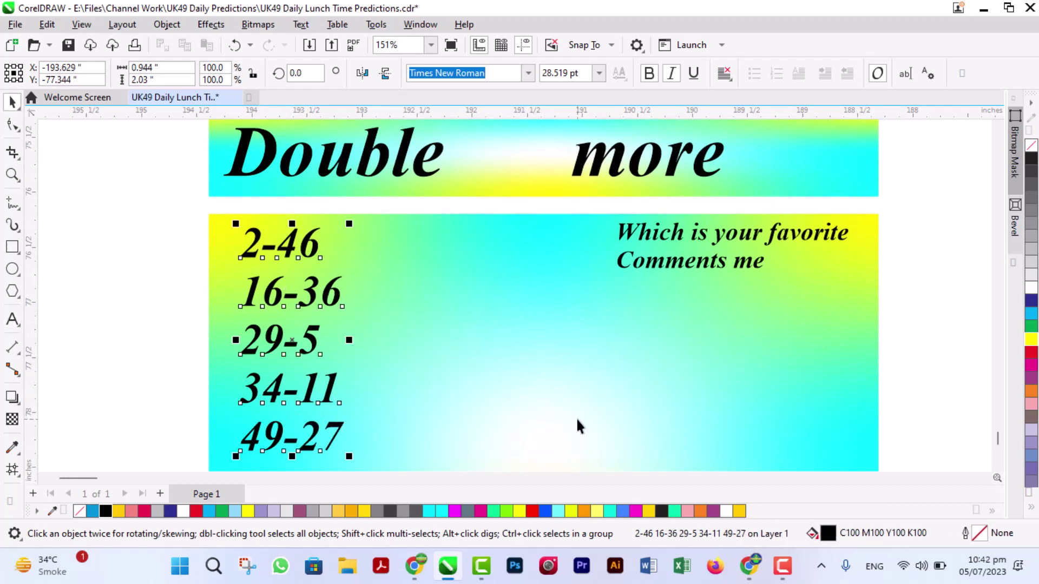
Duplicate the number-pair column beneath "more" and shift "more" towards "Double" so it sits above the copy
{"action": "left_click_drag", "start_coordinate": [284, 253], "coordinate": [552, 262]}
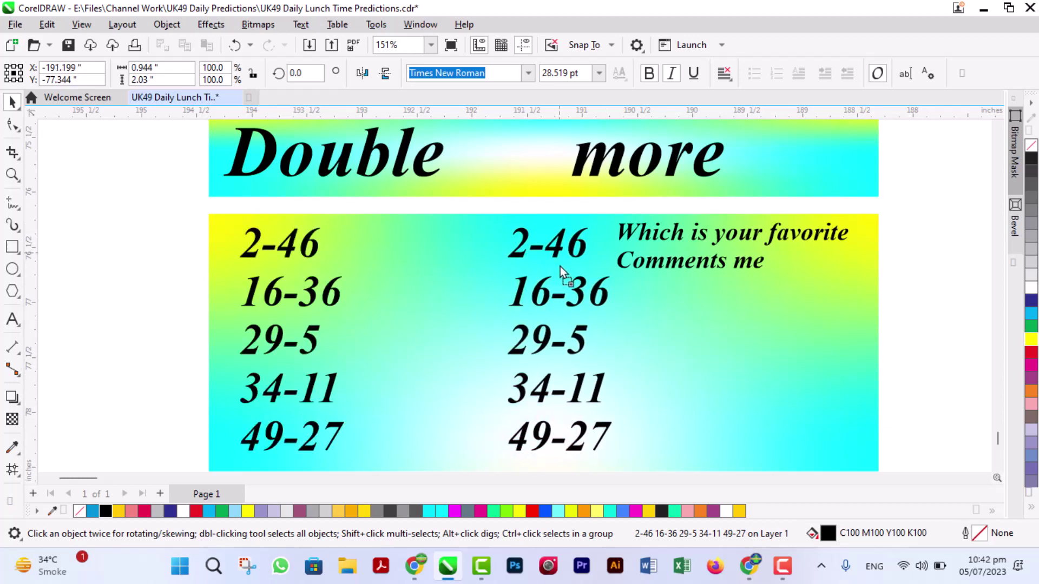
{"action": "left_click_drag", "start_coordinate": [615, 169], "coordinate": [545, 169]}
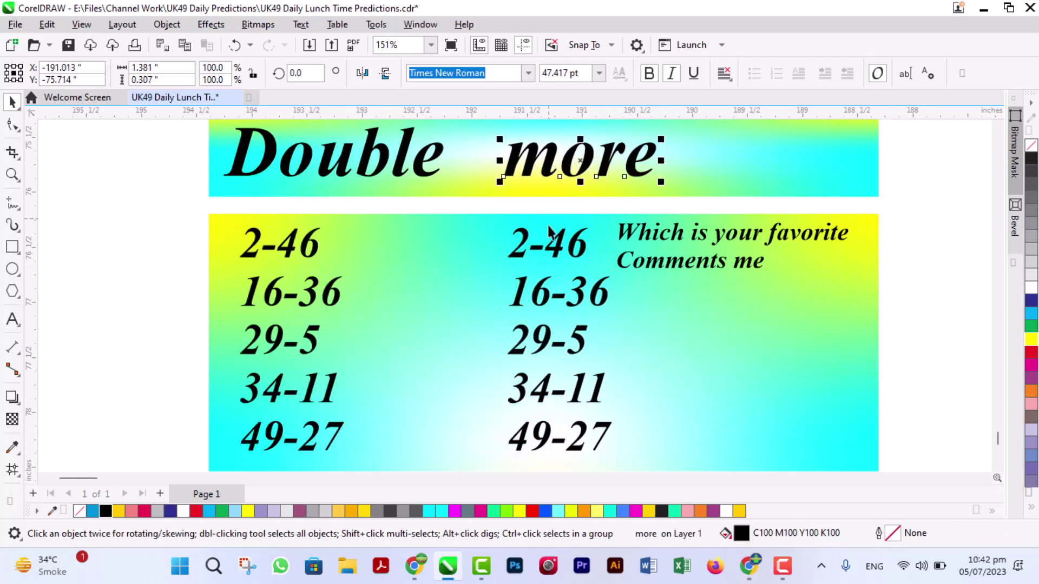
Fill "more" and the copied number column with red (C0 M100 Y100 K0)
{"action": "left_click", "coordinate": [563, 251], "text": "shift"}
{"action": "left_click", "coordinate": [1032, 367]}
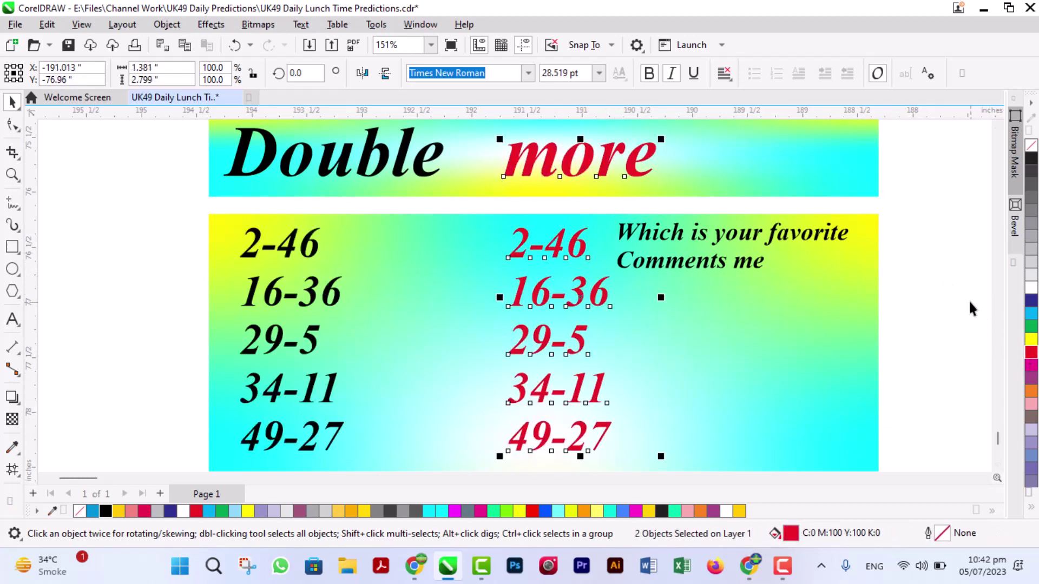
{"action": "key", "text": "Escape"}
Replace the red column's text with the numbers 11, 18 and 38 on separate lines
{"action": "scroll", "coordinate": [285, 184], "scroll_direction": "up", "scroll_amount": 2}
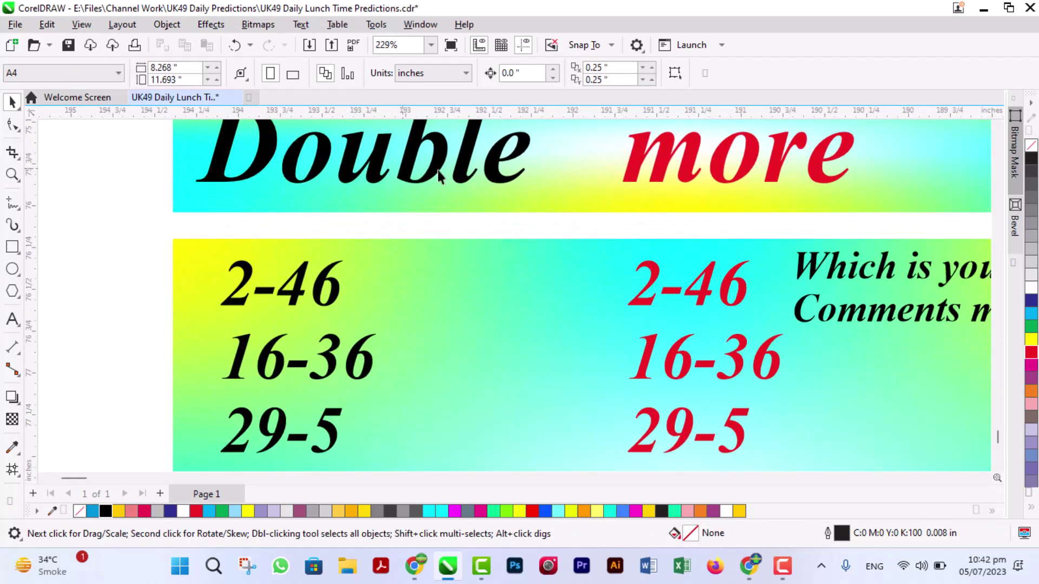
{"action": "left_click", "coordinate": [742, 306]}
{"action": "scroll", "coordinate": [742, 305], "scroll_direction": "down", "scroll_amount": 2}
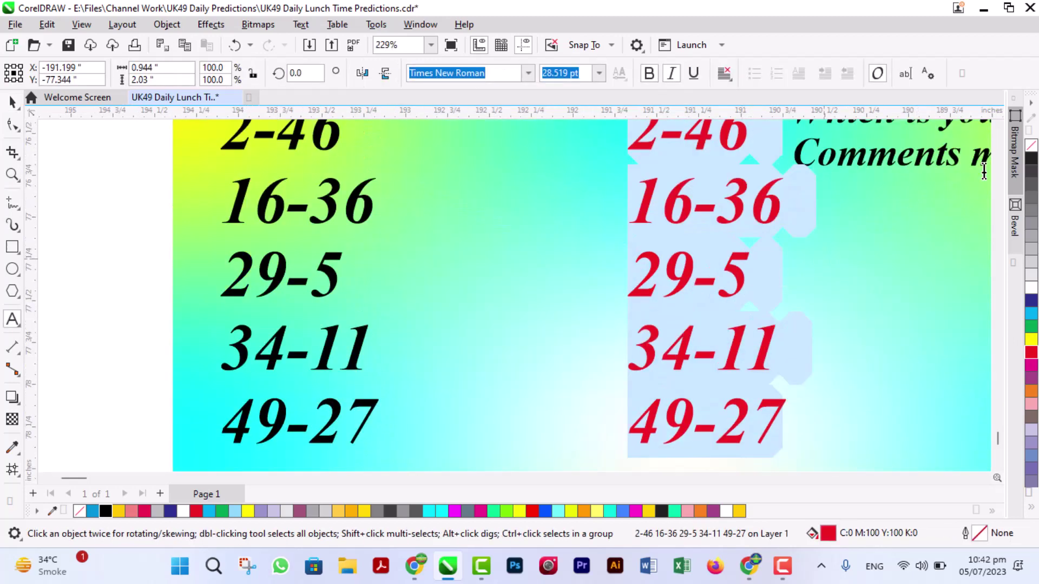
{"action": "scroll", "coordinate": [1001, 129], "scroll_direction": "up", "scroll_amount": 2}
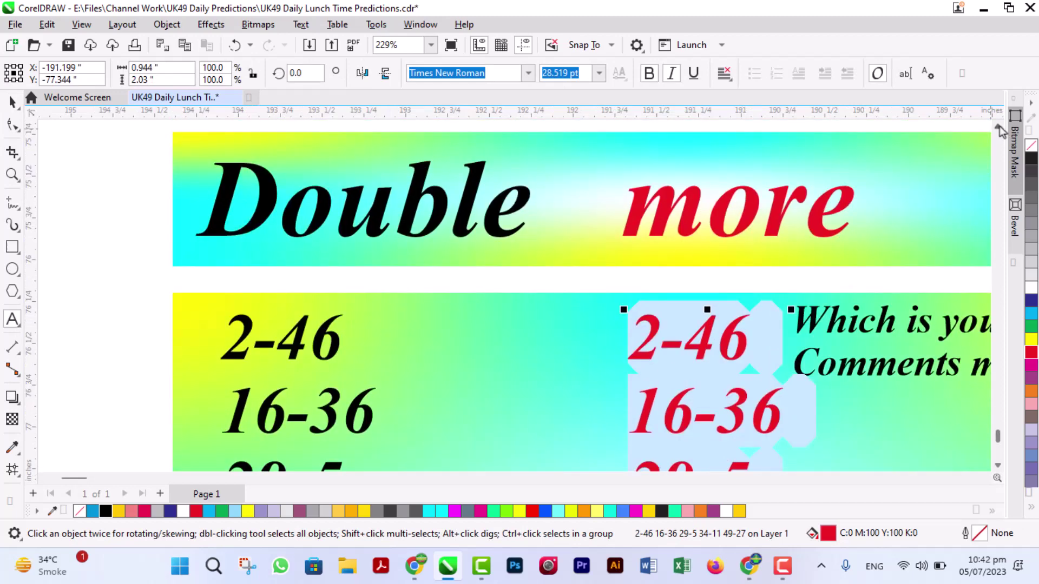
{"action": "type", "text": "11"}
{"action": "key", "text": "Return"}
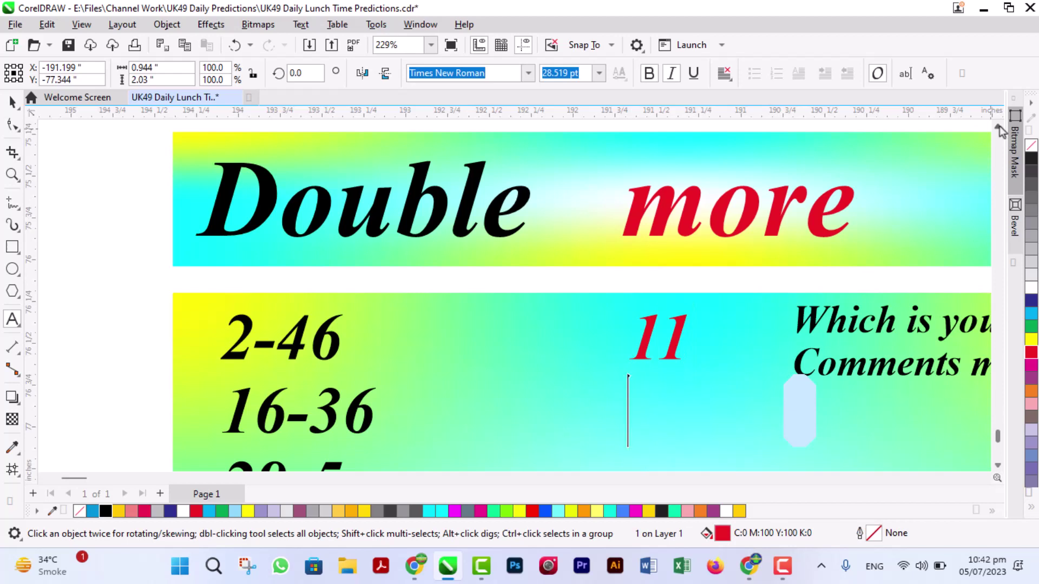
{"action": "type", "text": "18"}
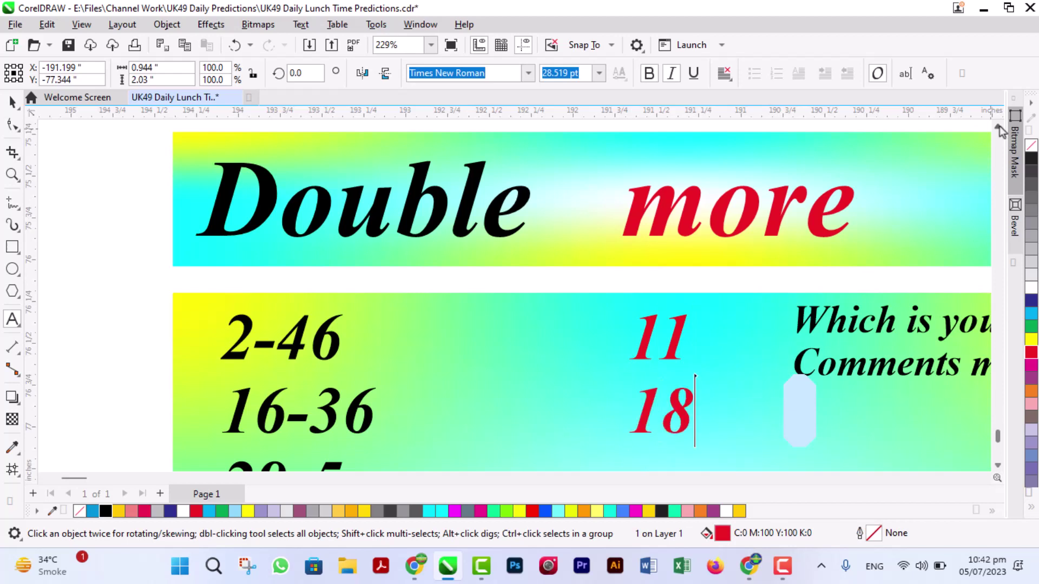
{"action": "key", "text": "Return"}
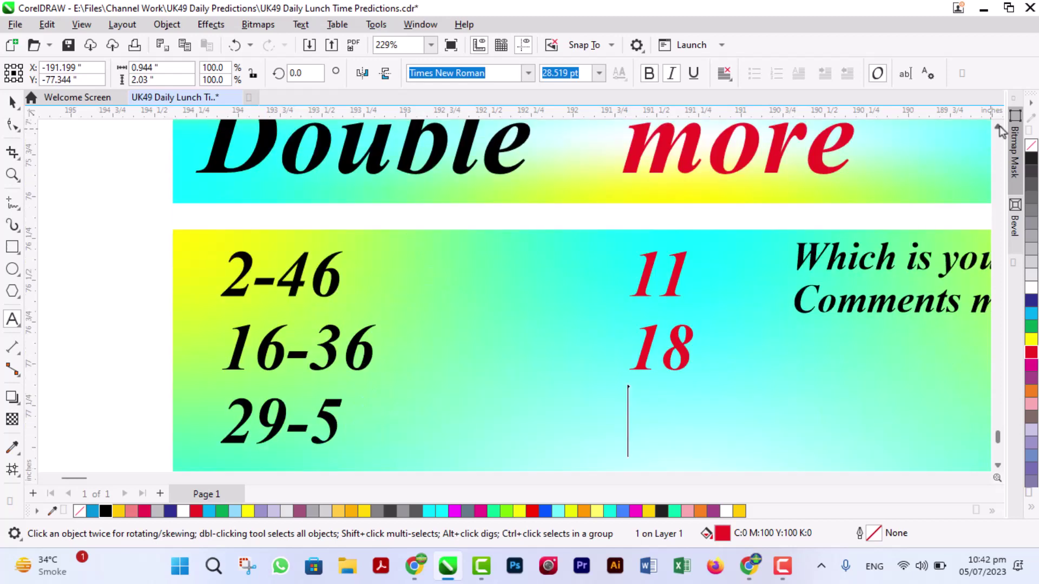
{"action": "type", "text": "38"}
{"action": "key", "text": "Return"}
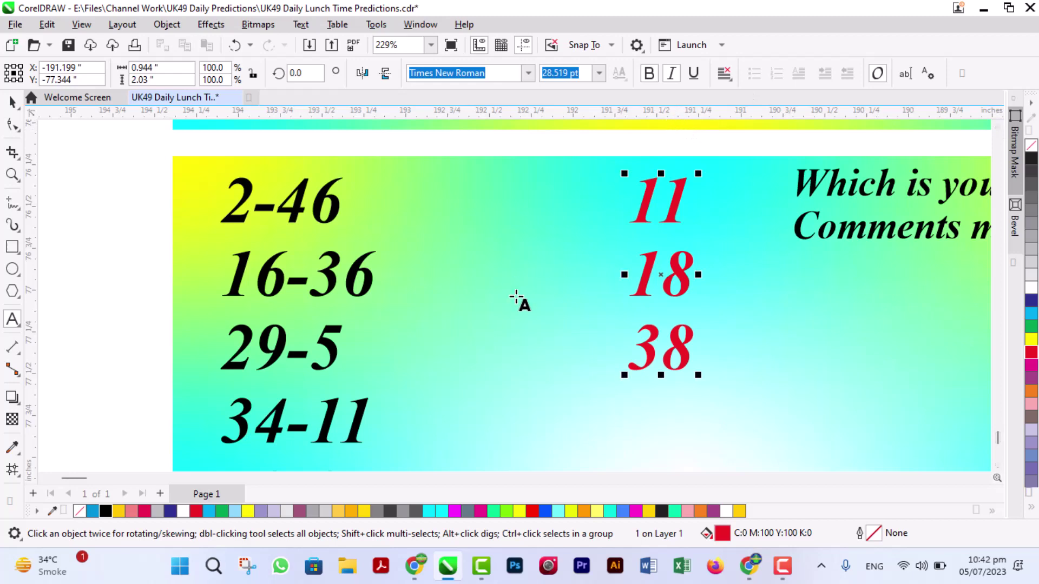
Add 20 and 7 as the last two lines of the red number column
{"action": "scroll", "coordinate": [515, 297], "scroll_direction": "up", "scroll_amount": 1}
{"action": "left_click", "coordinate": [999, 468]}
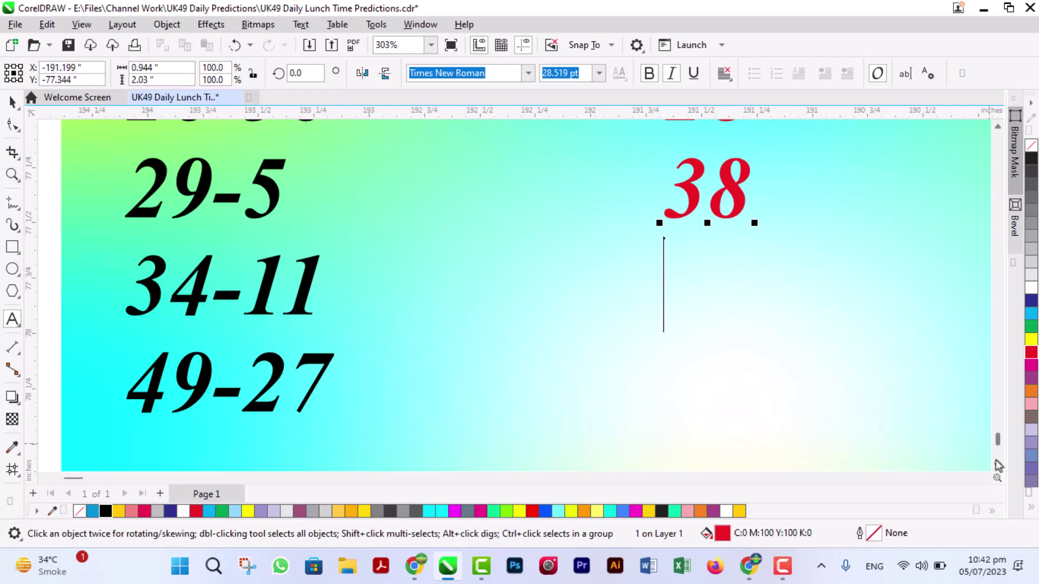
{"action": "type", "text": "20"}
{"action": "key", "text": "Return"}
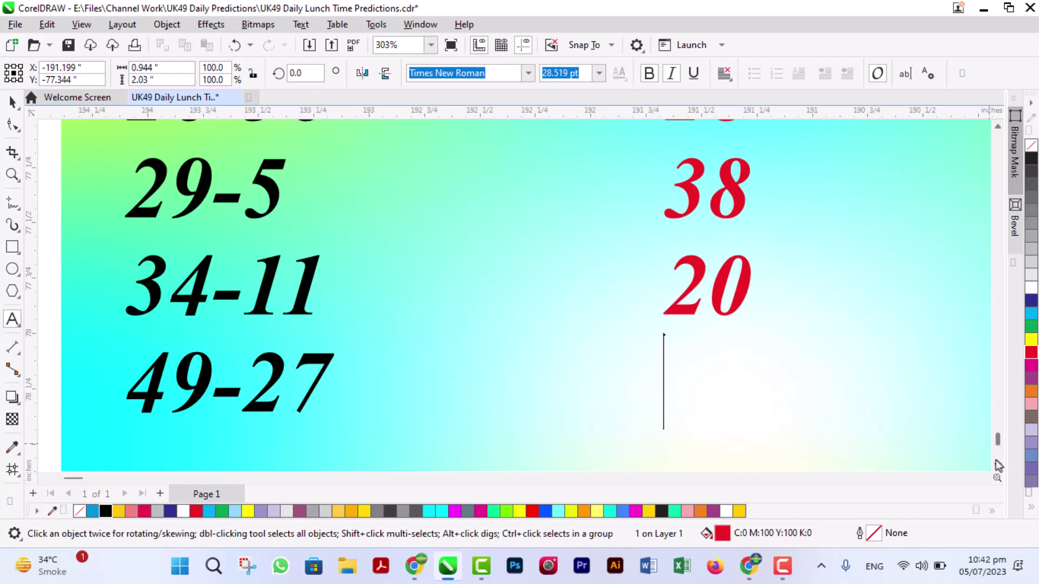
{"action": "type", "text": "7"}
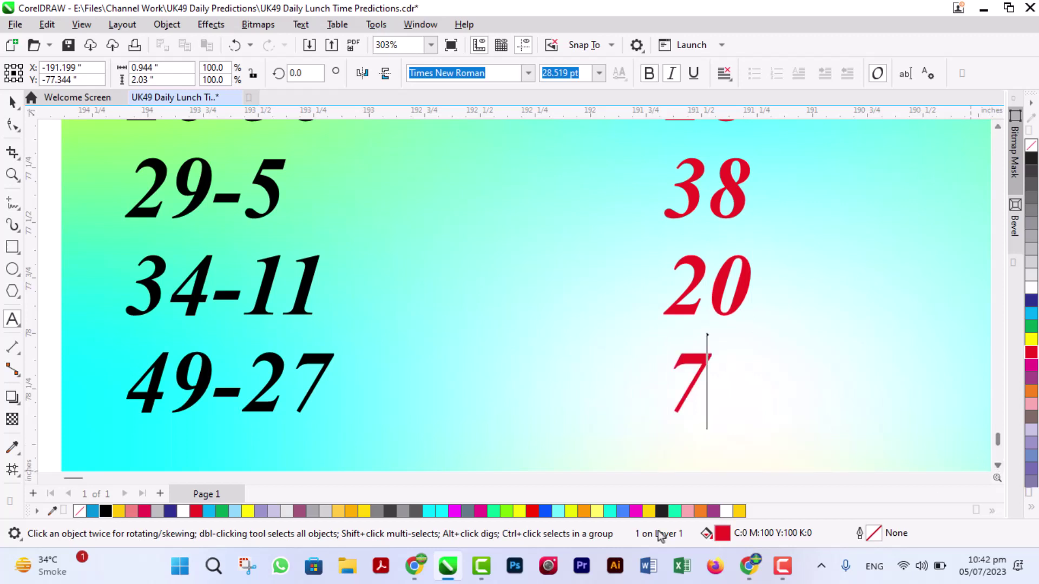
{"action": "key", "text": "Escape"}
Draw an unfilled rectangle about 2.99 by 0.45 inches around the bottom row containing "49-27" and "7"
{"action": "left_click", "coordinate": [12, 247]}
{"action": "left_click_drag", "start_coordinate": [108, 330], "coordinate": [770, 432]}
{"action": "key", "text": "space"}
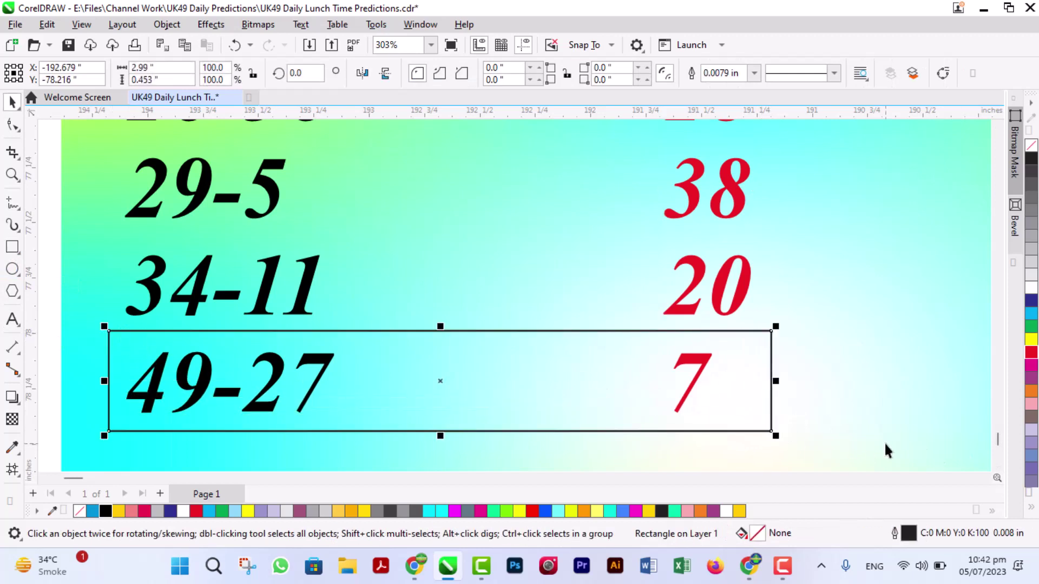
Add the artistic text "My Favorite Only One" in 24 pt Arial below the boxed "49-27" row
{"action": "left_click", "coordinate": [997, 467]}
{"action": "left_click", "coordinate": [997, 466]}
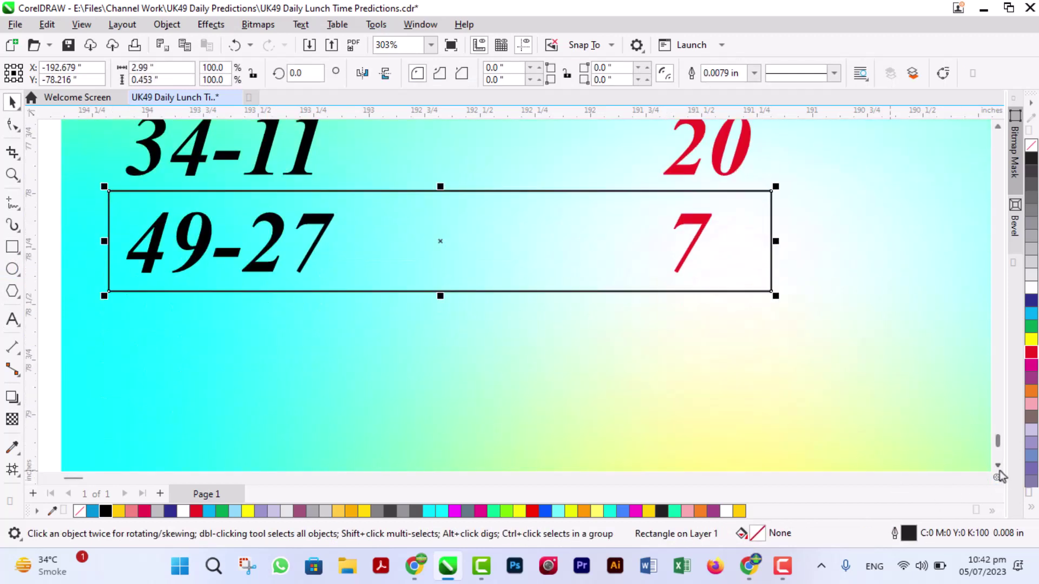
{"action": "left_click", "coordinate": [12, 319]}
{"action": "left_click", "coordinate": [267, 440]}
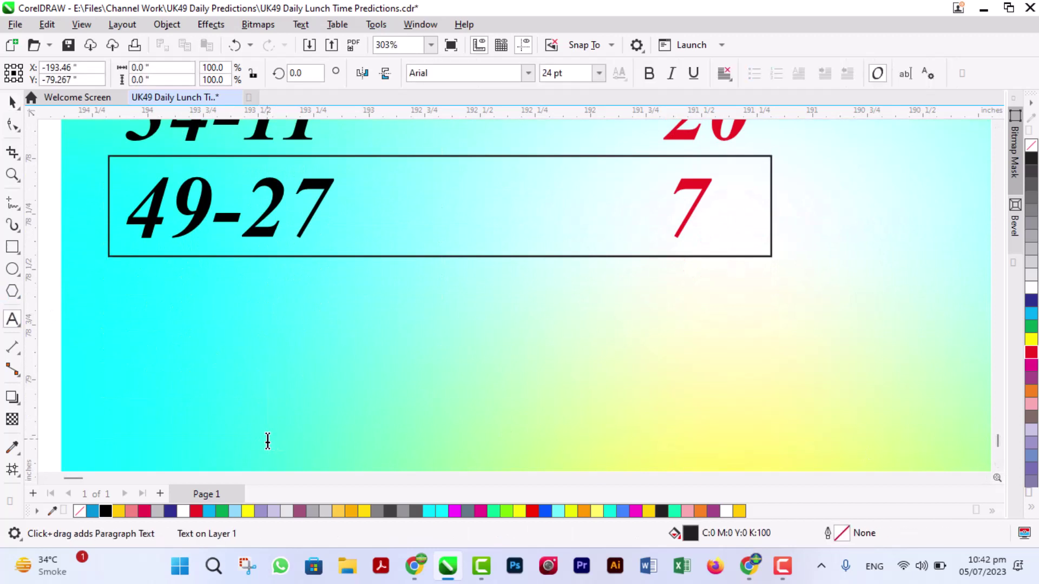
{"action": "type", "text": "My Favorit"}
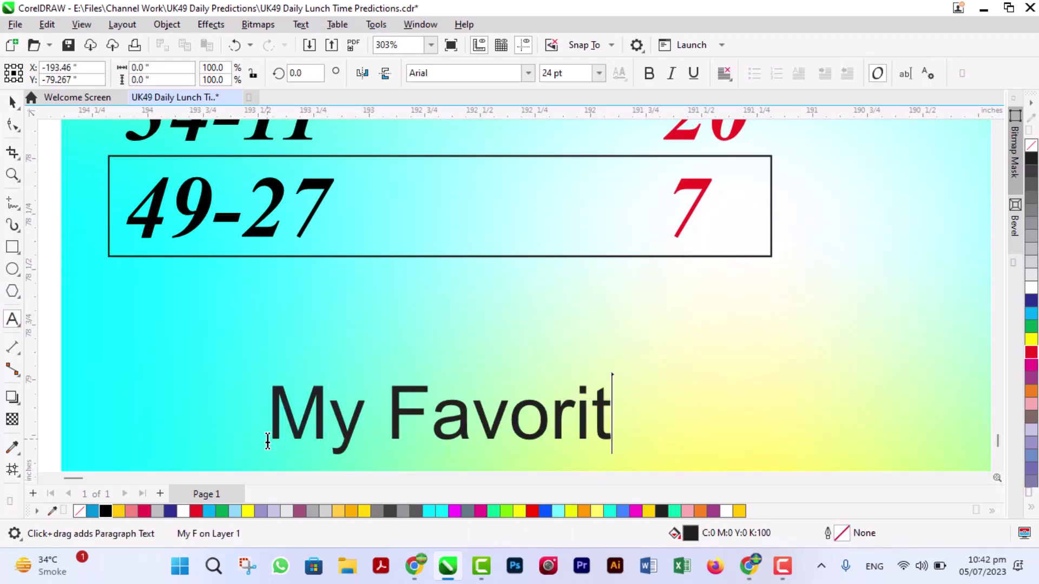
{"action": "type", "text": "e Only One"}
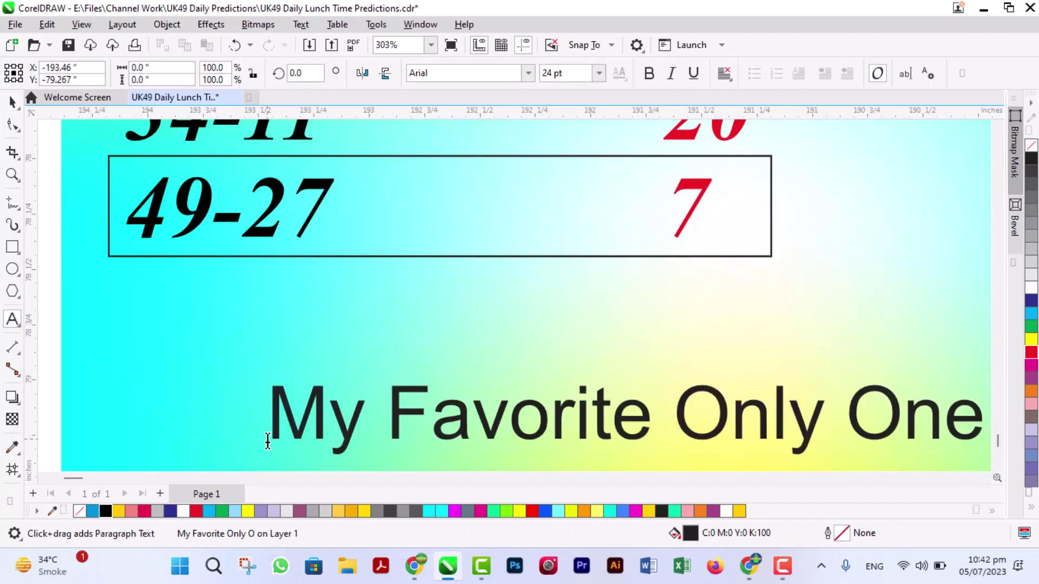
Shrink "My Favorite Only One" to about 9.93 pt and move it inside the box between "49-27" and "7"
{"action": "key", "text": "ctrl+space"}
{"action": "left_click_drag", "start_coordinate": [986, 459], "coordinate": [626, 428]}
{"action": "key", "text": "m"}
{"action": "left_click", "coordinate": [518, 232]}
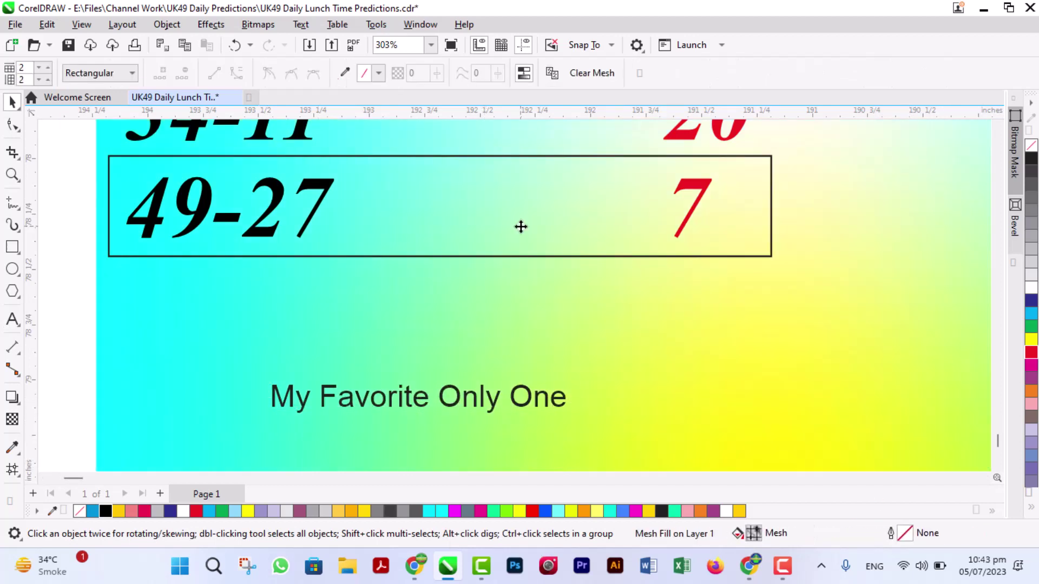
{"action": "key", "text": "space"}
{"action": "left_click_drag", "start_coordinate": [492, 403], "coordinate": [565, 209]}
Set the "My Favorite Only One" text in the Victorian LET font and place a copy of it just below the box
{"action": "left_click", "coordinate": [529, 79]}
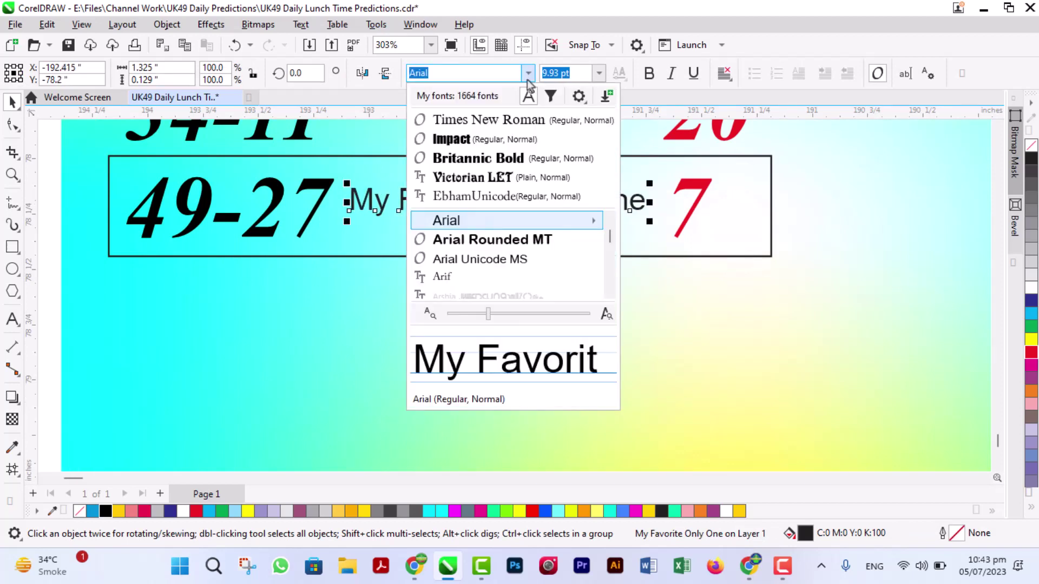
{"action": "left_click", "coordinate": [489, 175]}
{"action": "left_click_drag", "start_coordinate": [597, 220], "coordinate": [515, 296]}
{"action": "right_click", "coordinate": [515, 297]}
Replace the wording of the copied text below the box with "this prediction"
{"action": "double_click", "coordinate": [515, 296]}
{"action": "key", "text": "ctrl+a"}
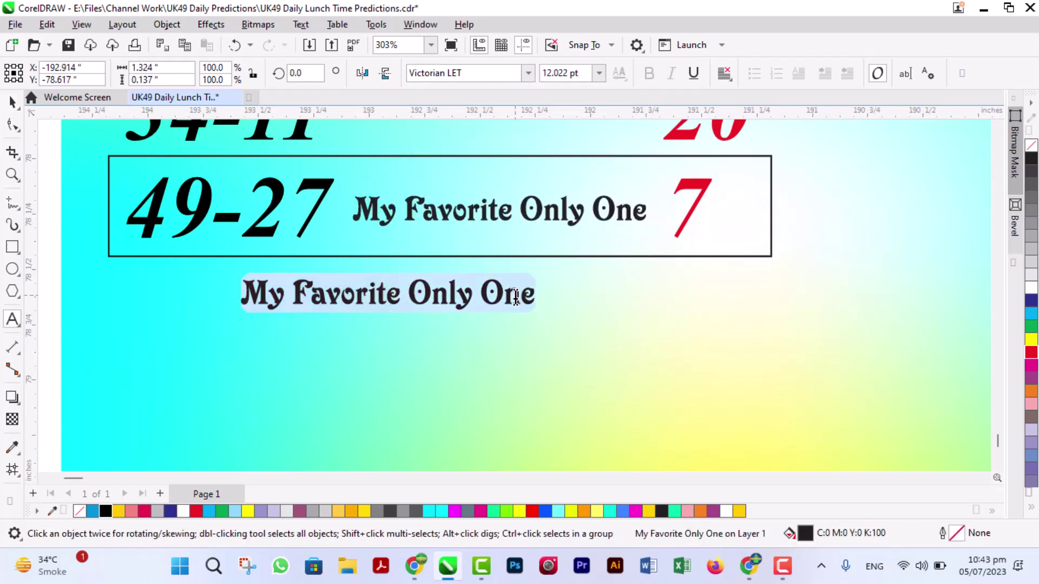
{"action": "type", "text": "if we"}
{"action": "key", "text": "BackSpace"}
{"action": "key", "text": "BackSpace"}
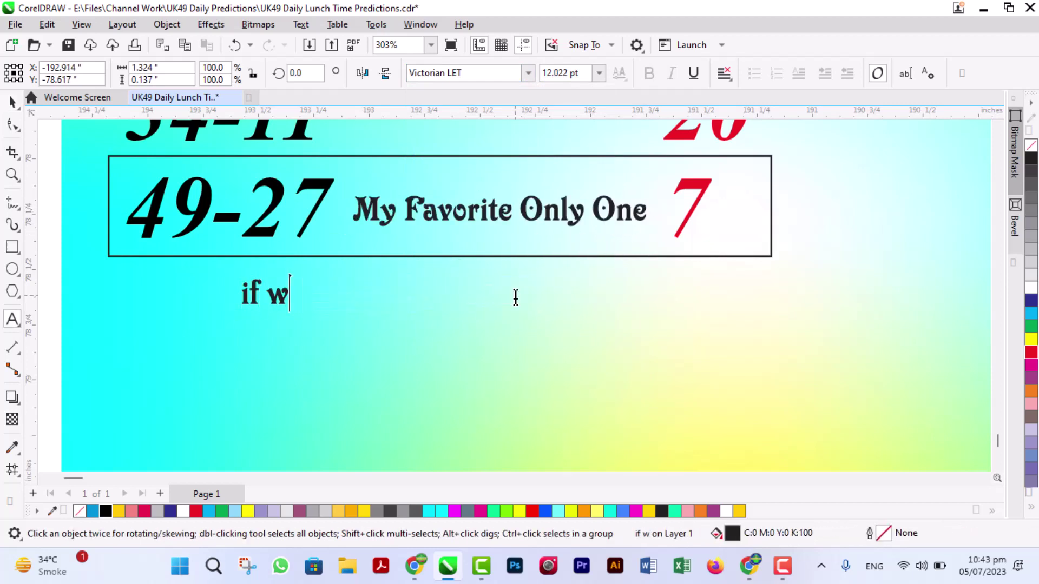
{"action": "type", "text": "prediction"}
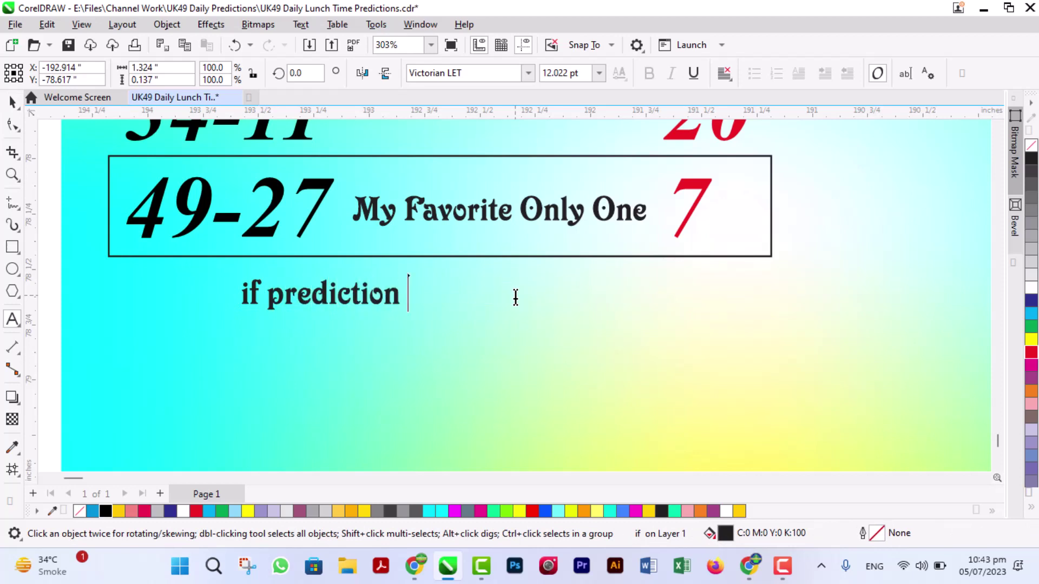
{"action": "key", "text": "Home"}
{"action": "key", "text": "shift+Right"}
{"action": "type", "text": "this"}
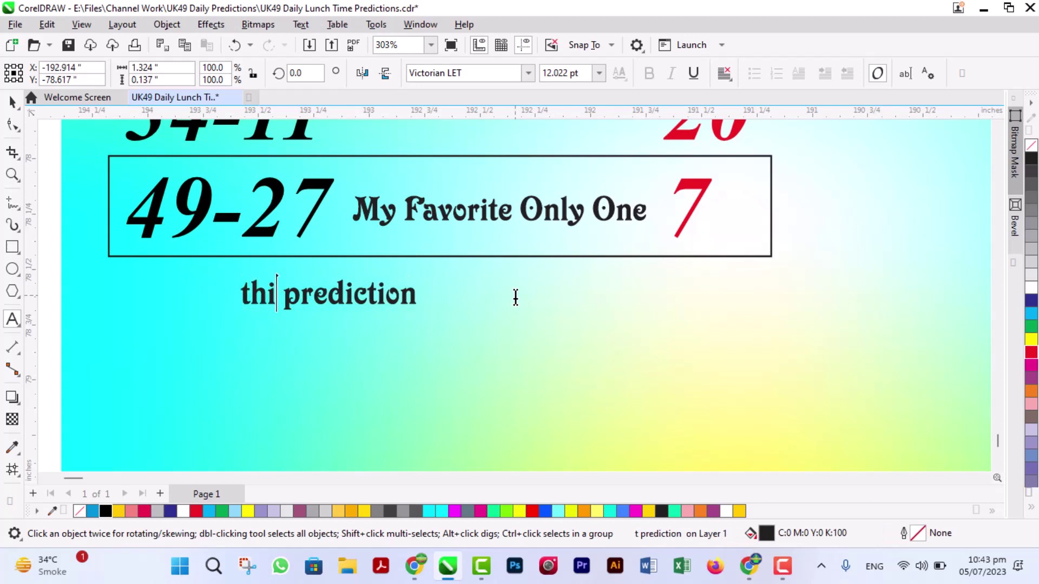
{"action": "key", "text": "End"}
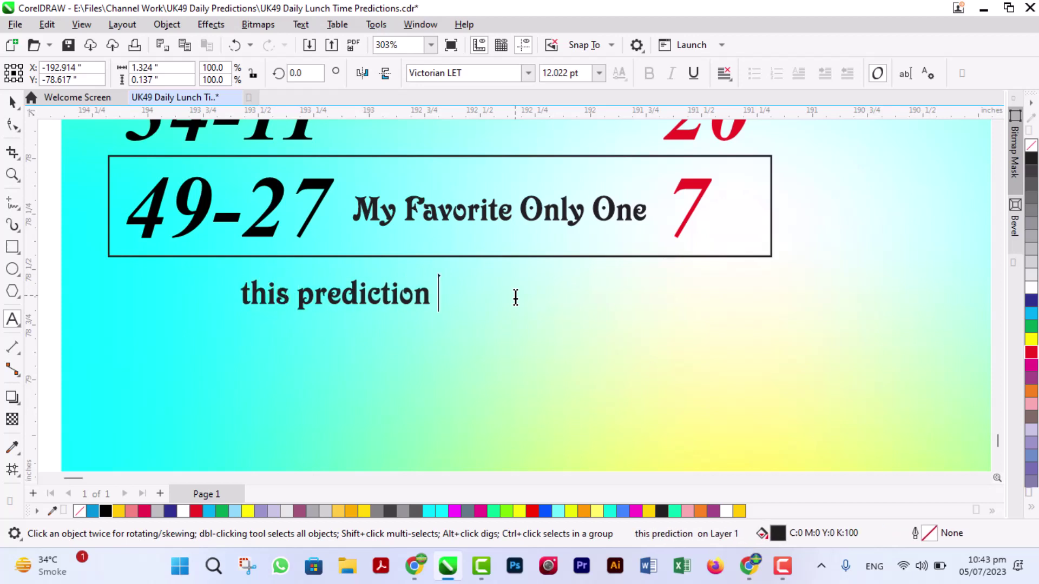
Extend the line below the box with "just and ideas based remember" after "this prediction"
{"action": "type", "text": "just and "}
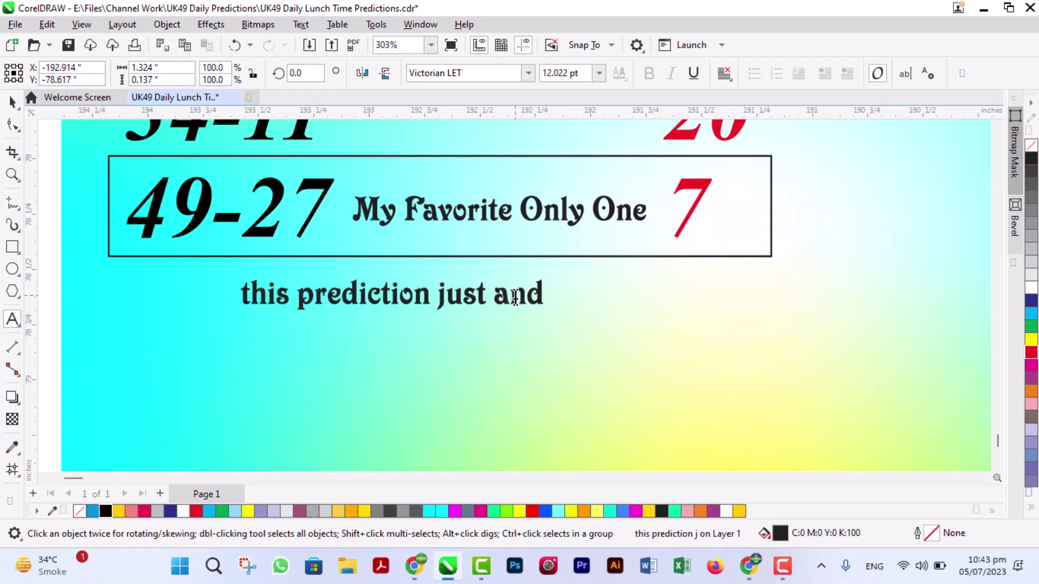
{"action": "type", "text": "idesa"}
{"action": "key", "text": "BackSpace"}
{"action": "key", "text": "BackSpace"}
{"action": "type", "text": "a"}
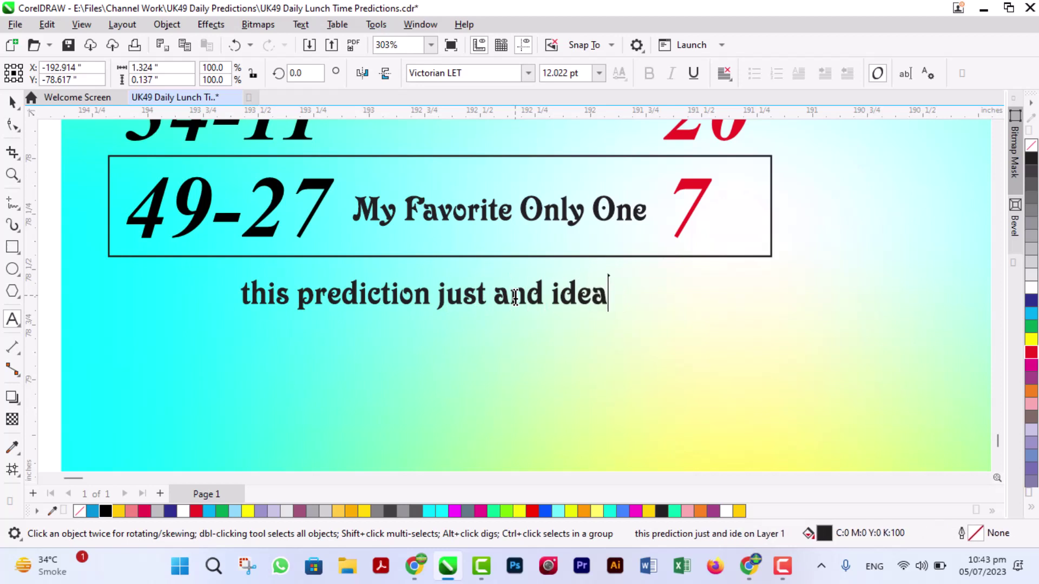
{"action": "type", "text": "s based"}
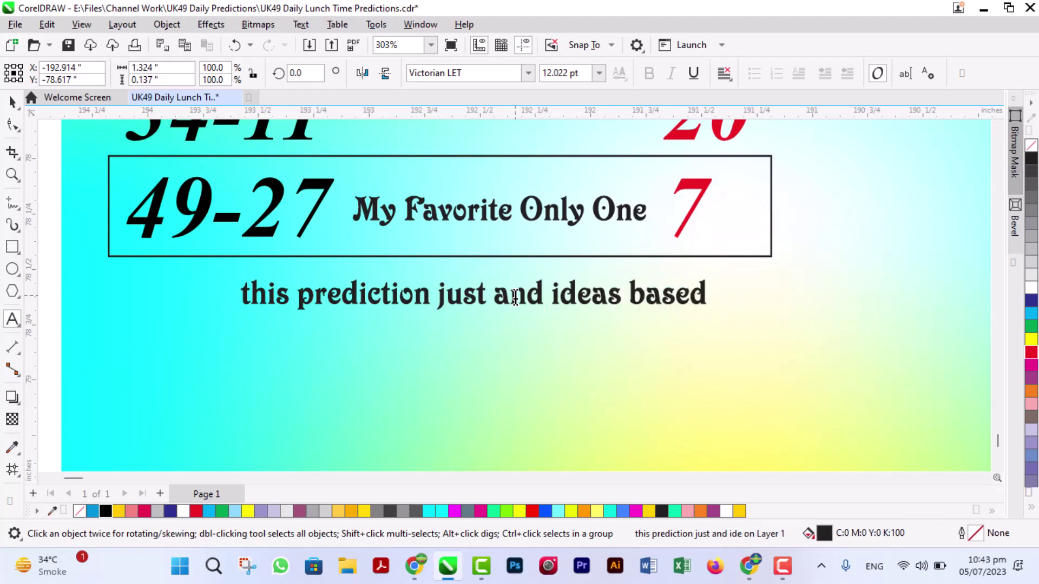
{"action": "type", "text": "rem"}
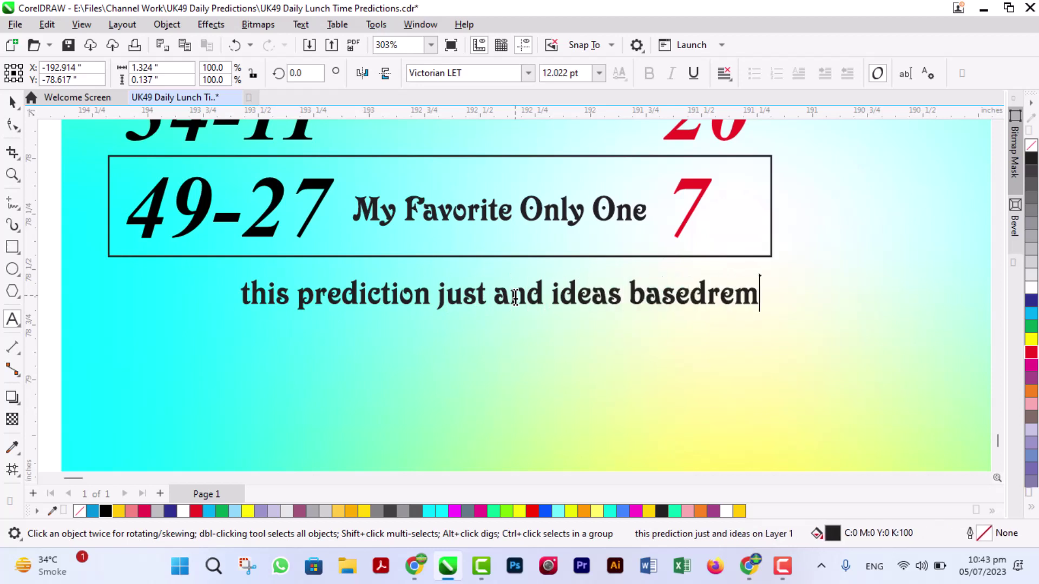
{"action": "key", "text": "BackSpace"}
{"action": "key", "text": "BackSpace"}
{"action": "key", "text": "BackSpace"}
{"action": "type", "text": "remember"}
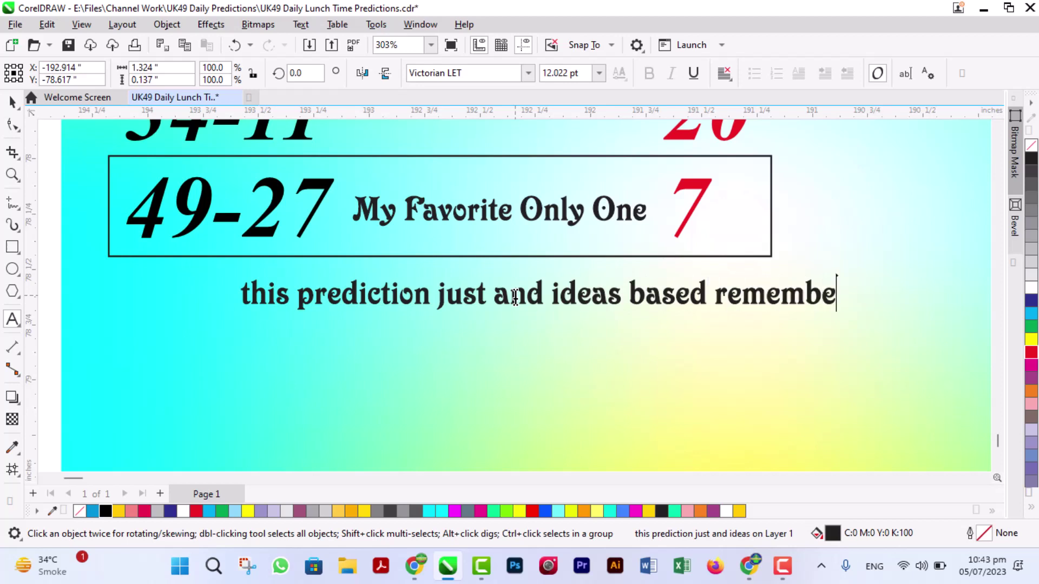
Add a second line to the disclaimer text reading "that this video based on only ideas"
{"action": "key", "text": "Return"}
{"action": "type", "text": "that this"}
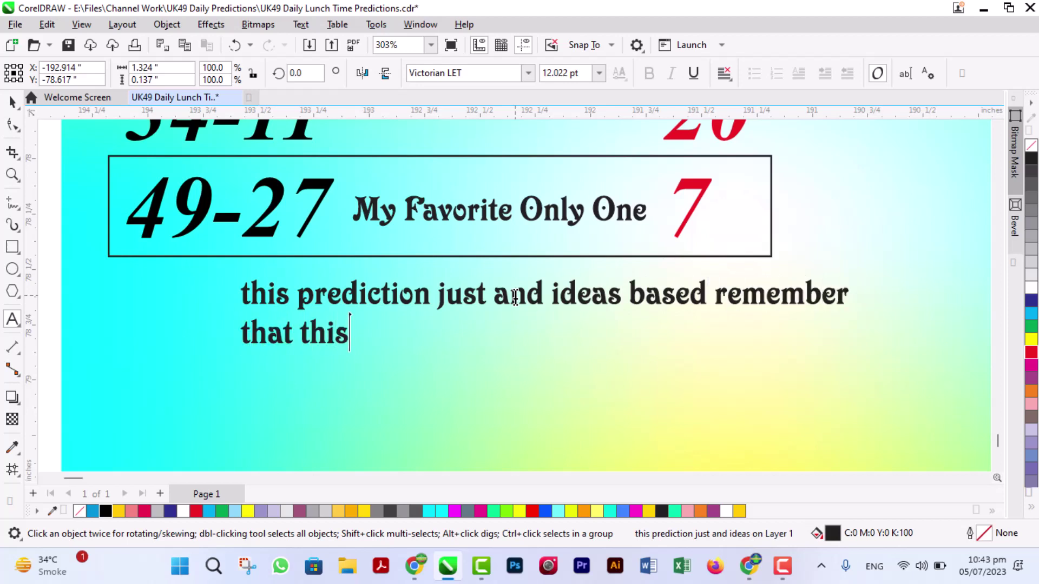
{"action": "type", "text": " video based "}
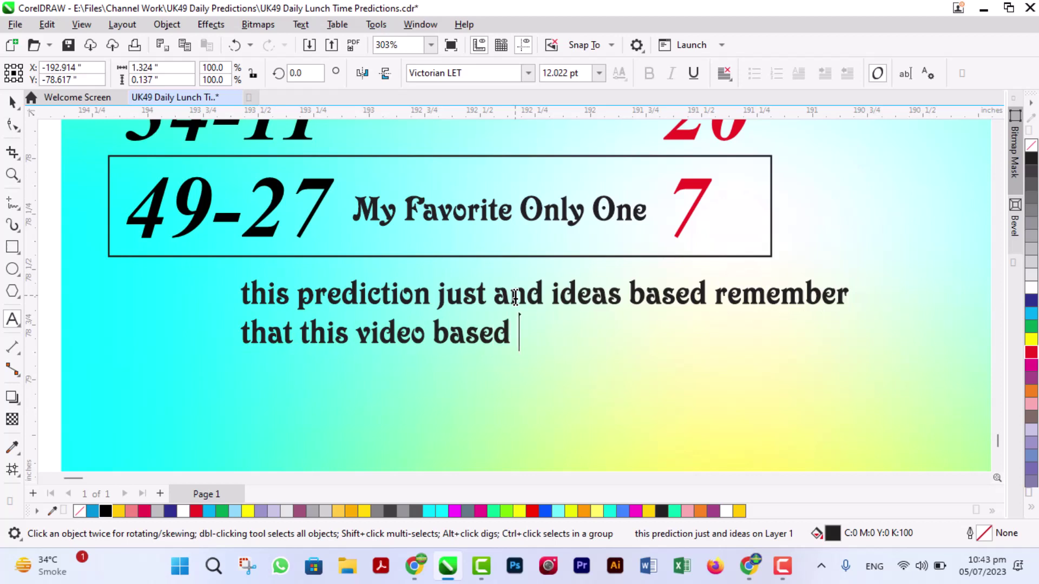
{"action": "type", "text": "on only "}
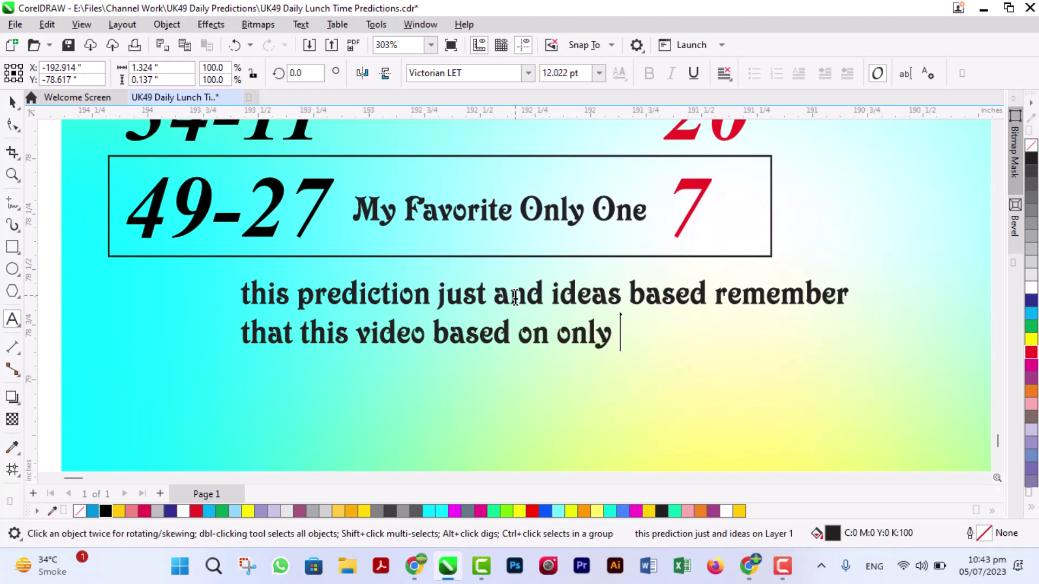
{"action": "type", "text": "ideas"}
Add a third line to the disclaimer text reading "there is no any confirmation enjoye it"
{"action": "key", "text": "Return"}
{"action": "type", "text": "the"}
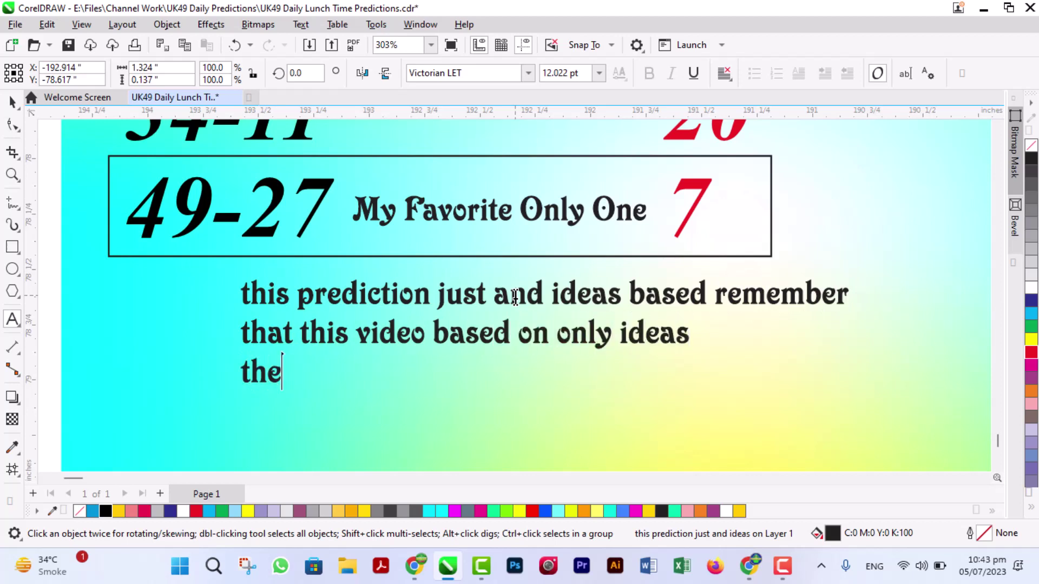
{"action": "type", "text": "re is no any co"}
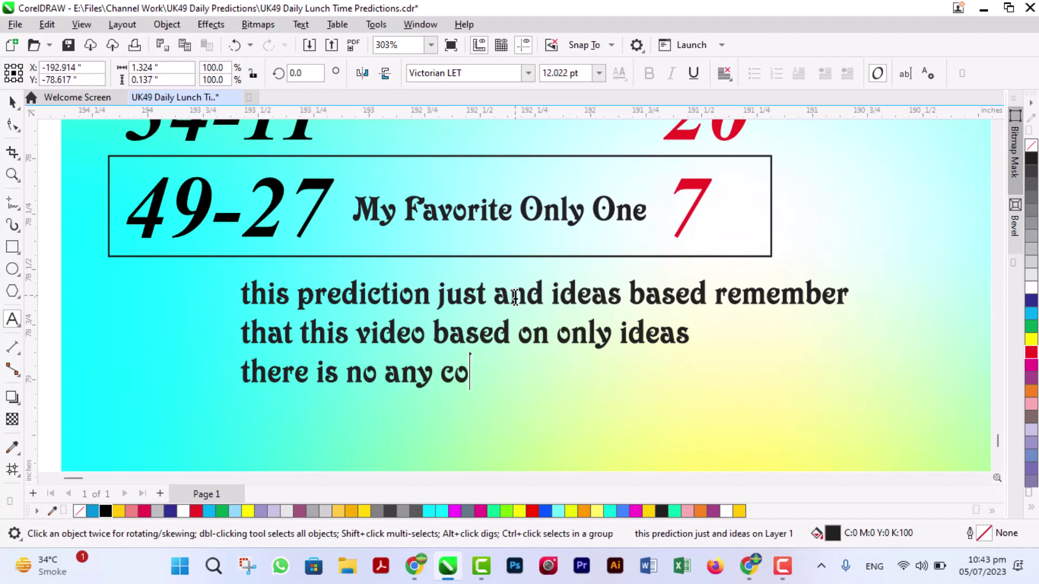
{"action": "type", "text": "nfirmation "}
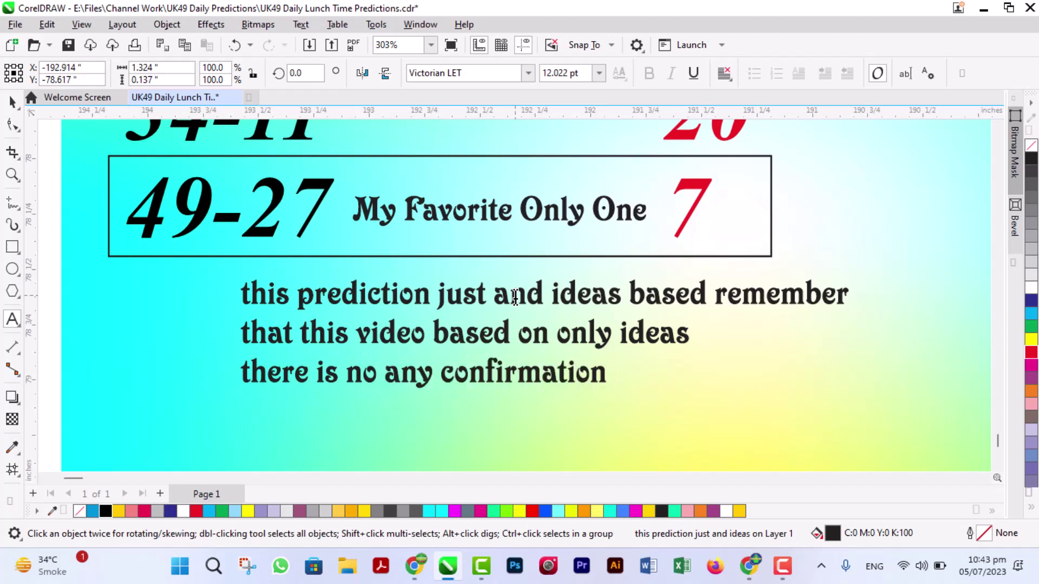
{"action": "type", "text": "enjoye"}
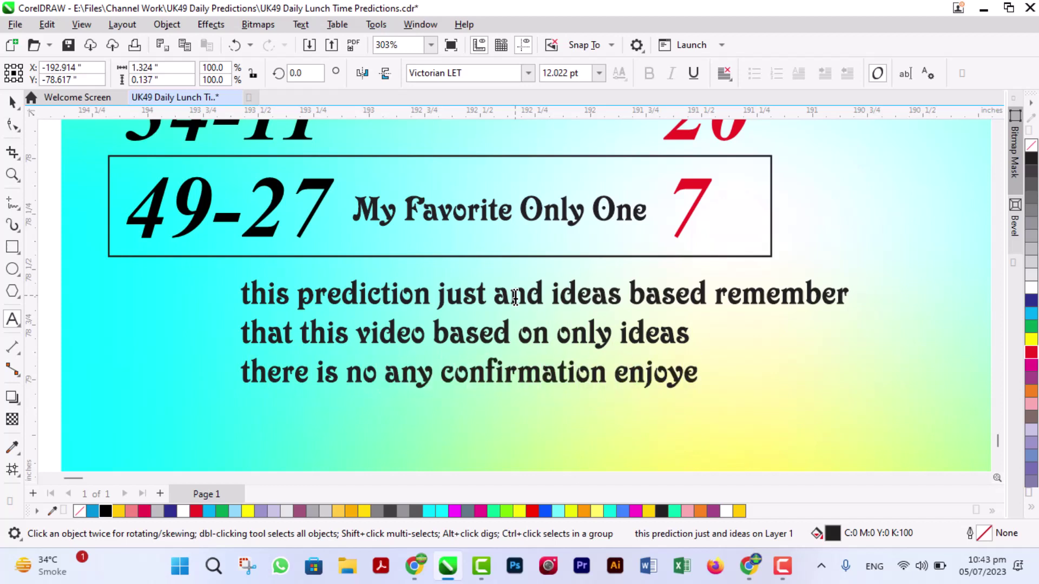
{"action": "type", "text": " it"}
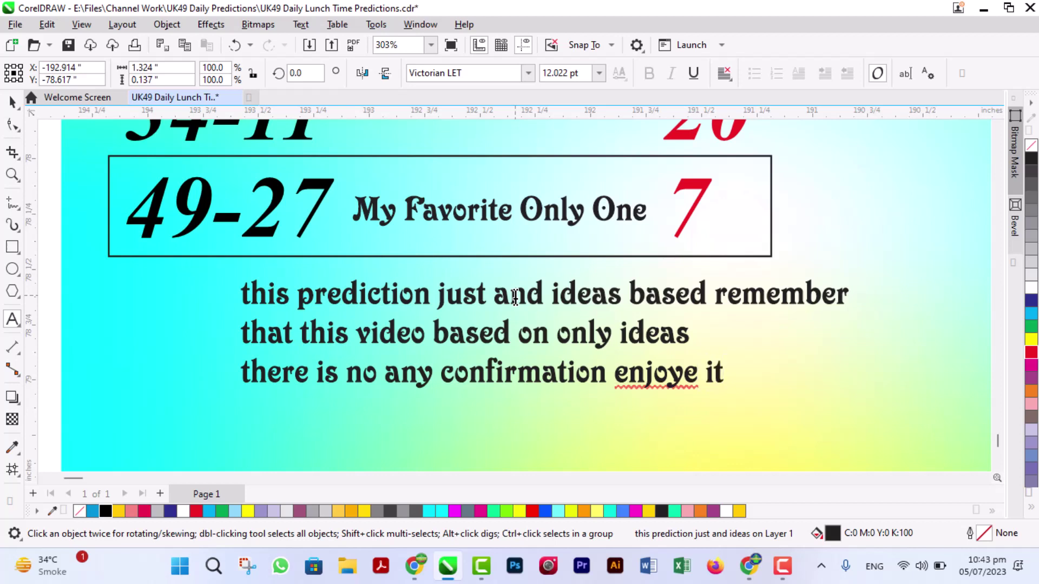
Correct the misspelled "enjoye" to "enjoy" and replace the closing "it" with "-----"
{"action": "right_click", "coordinate": [671, 386]}
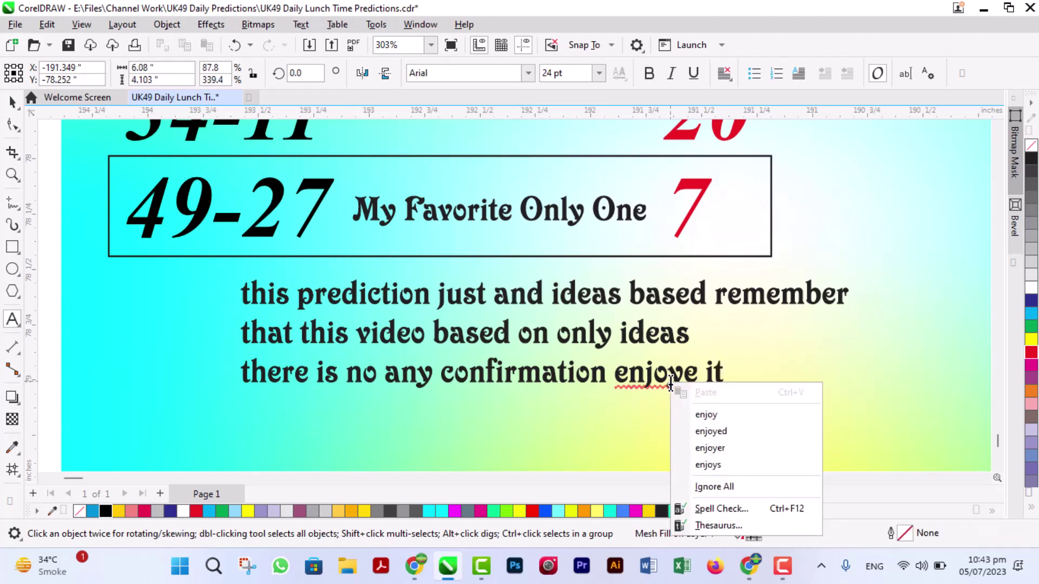
{"action": "left_click", "coordinate": [708, 416]}
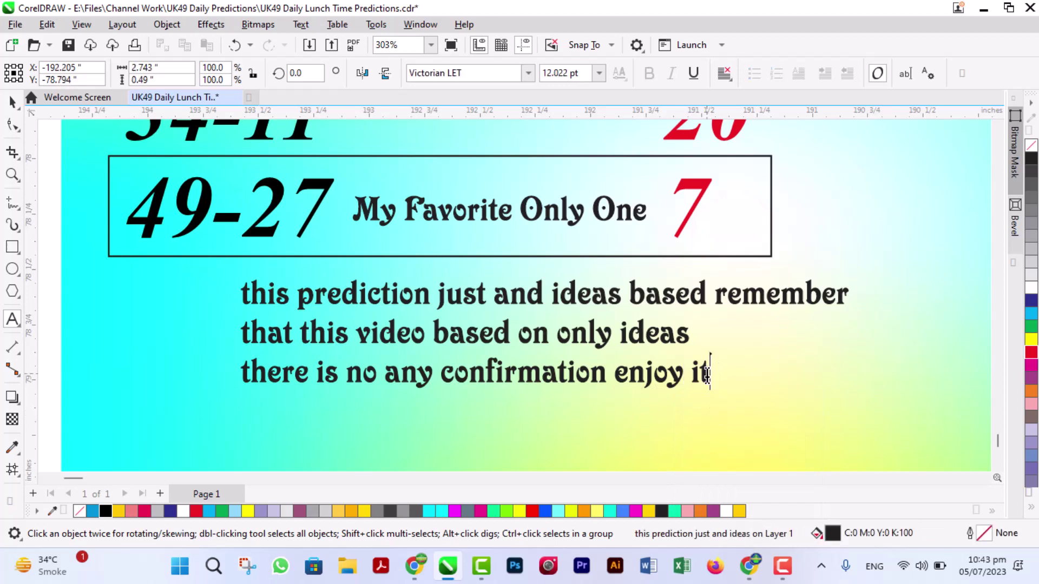
{"action": "key", "text": "BackSpace"}
{"action": "key", "text": "BackSpace"}
{"action": "type", "text": "-----"}
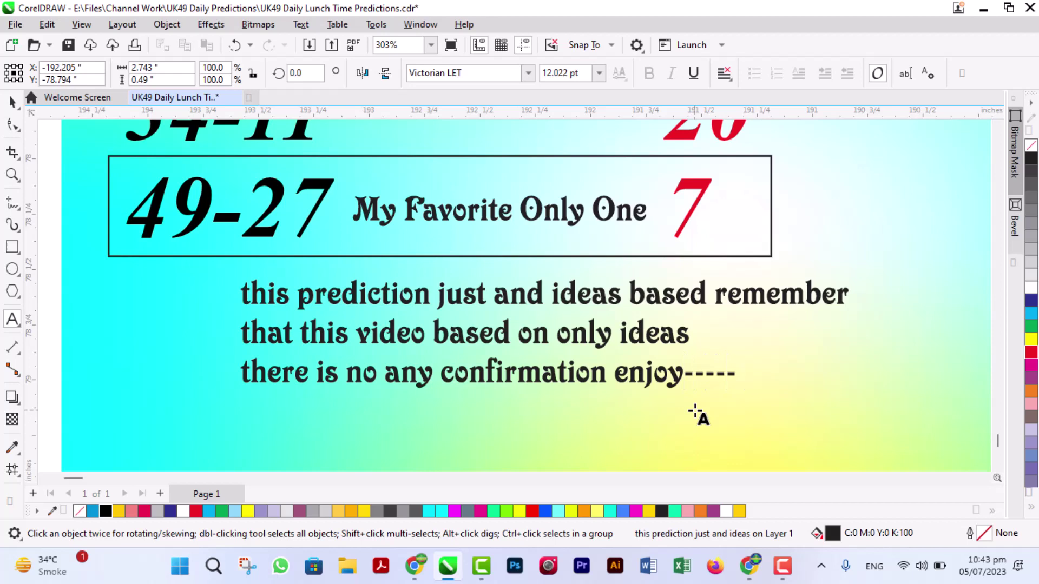